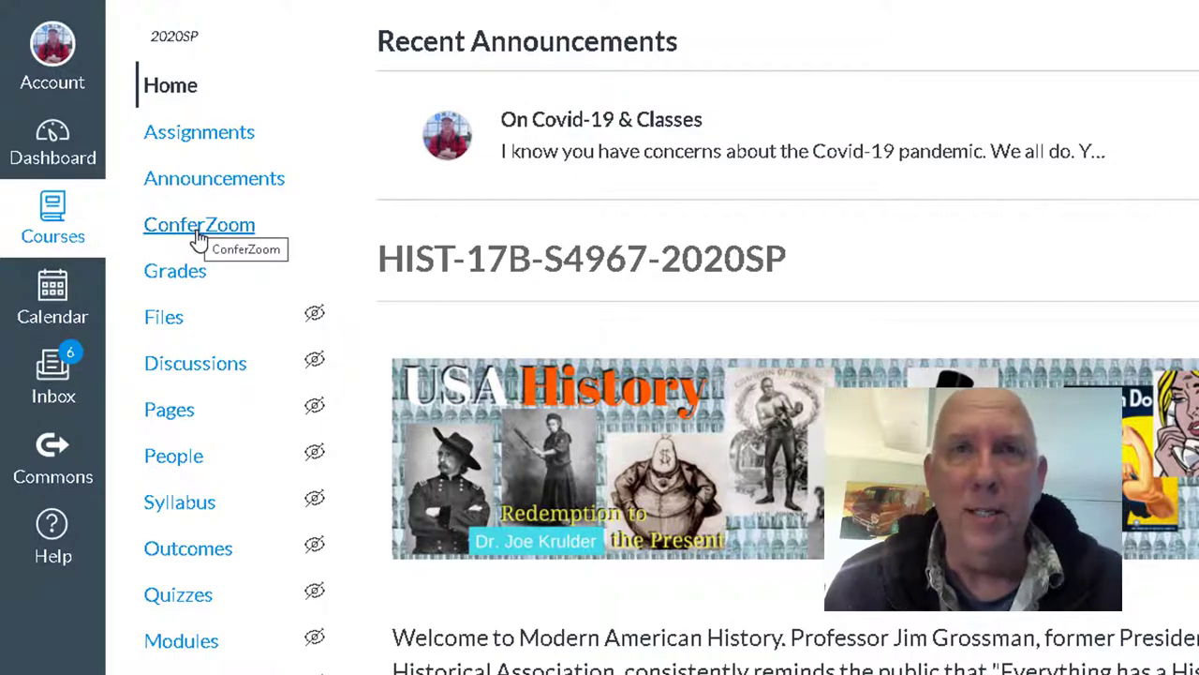
Start scheduling a new ConferZoom event for the course as a single occurrence in the America/Los_Angeles time zone.
left_click(199, 239)
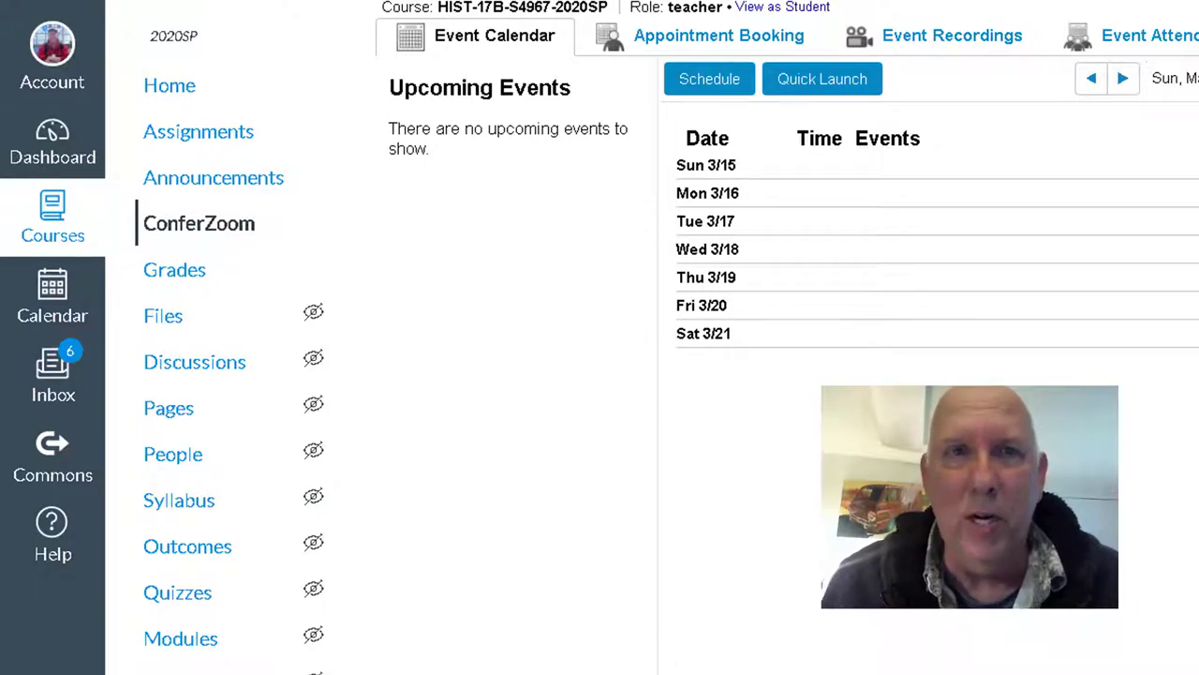
left_click(710, 89)
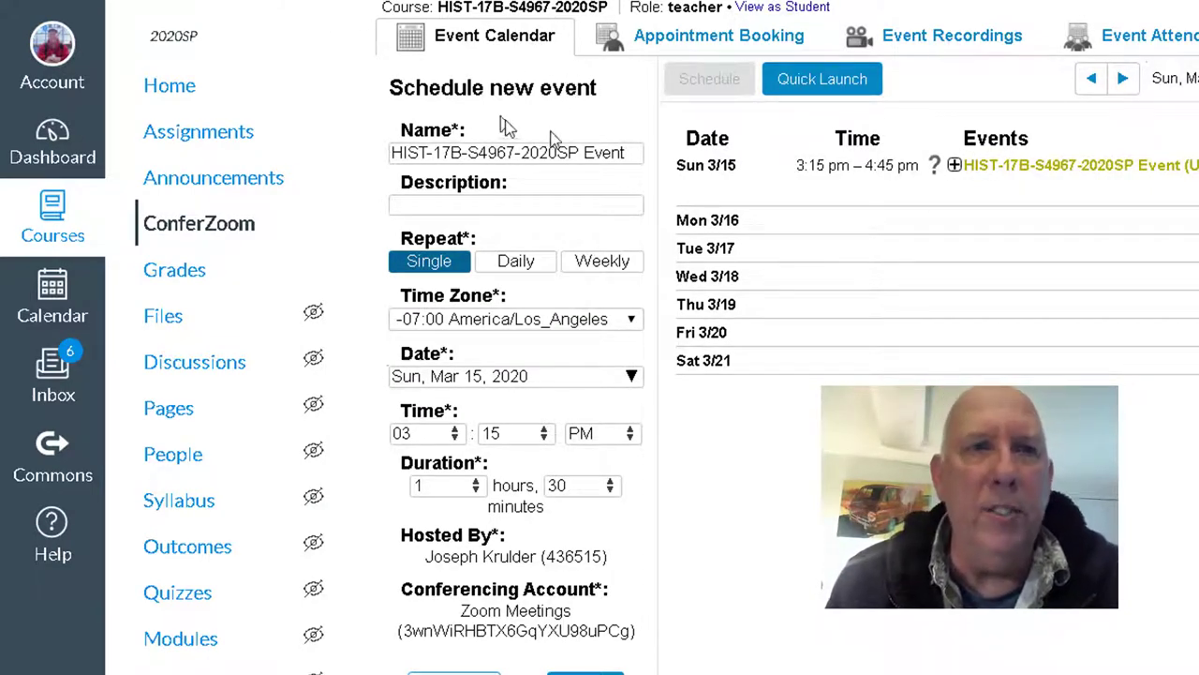
left_click(432, 323)
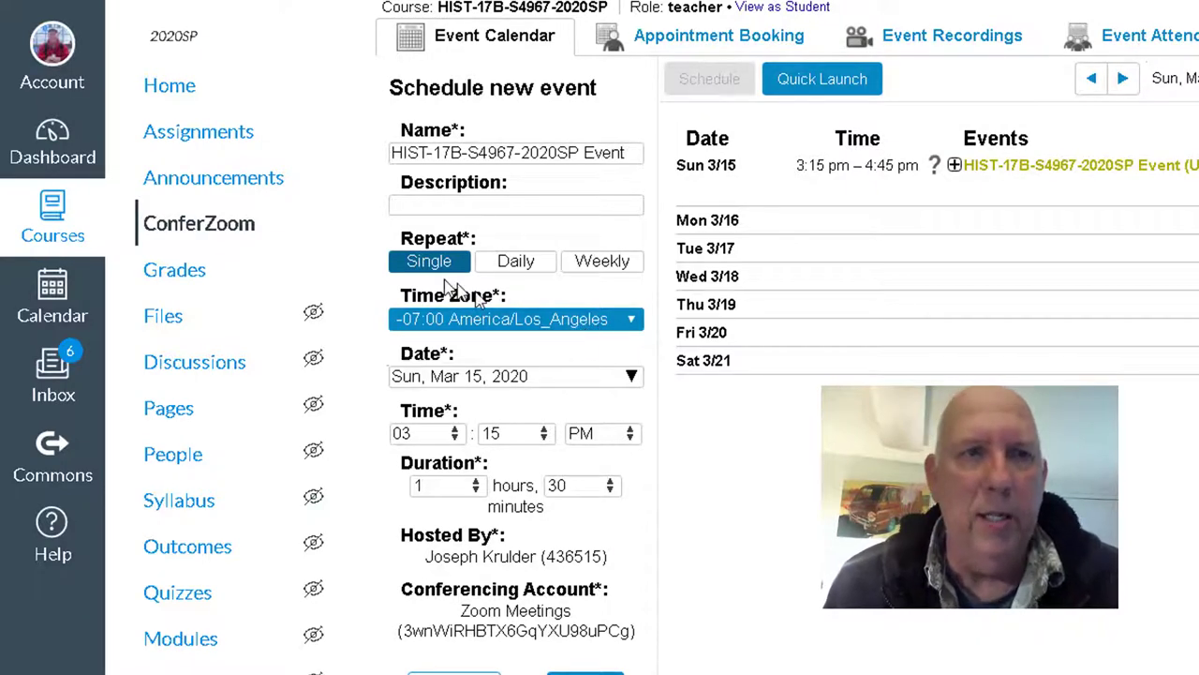
left_click(432, 264)
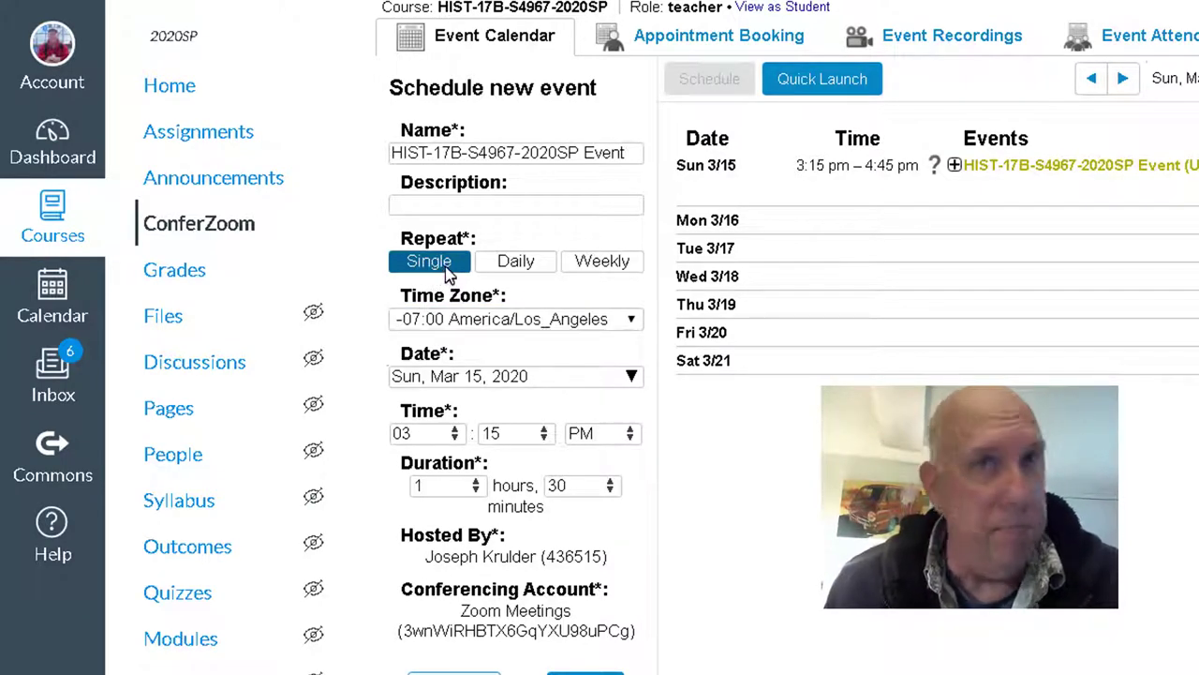
left_click(473, 317)
scroll(480, 311, "down", 1)
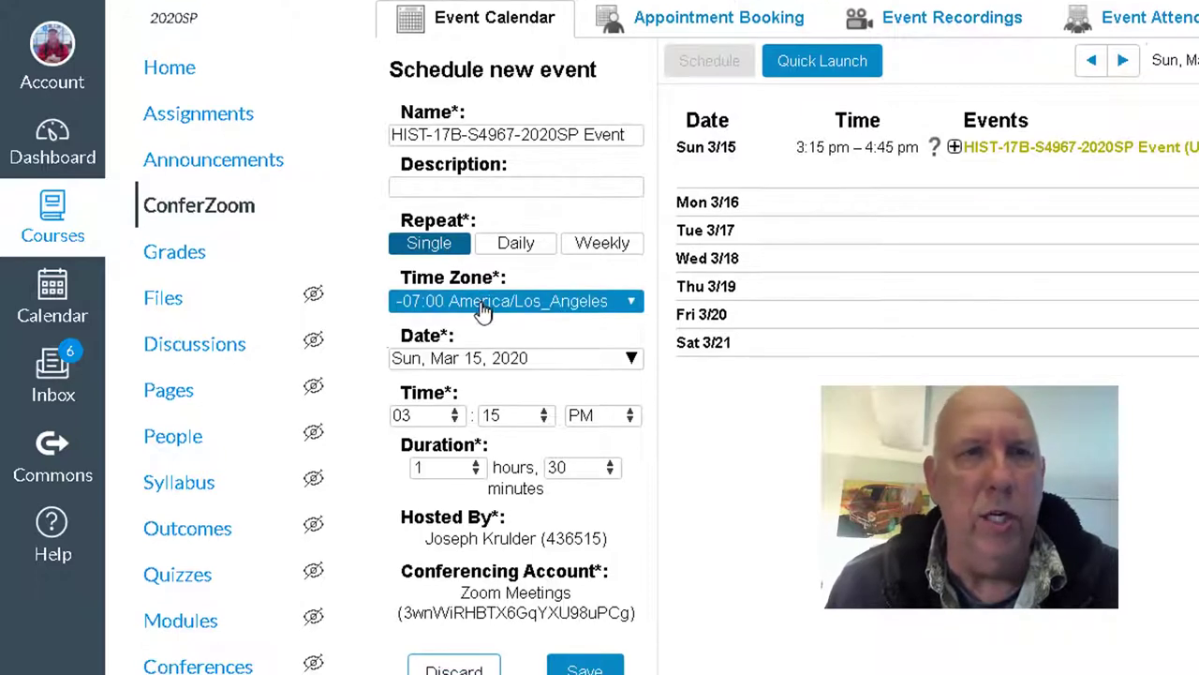
Set the new event's date to Monday, March 16, 2020.
left_click(436, 365)
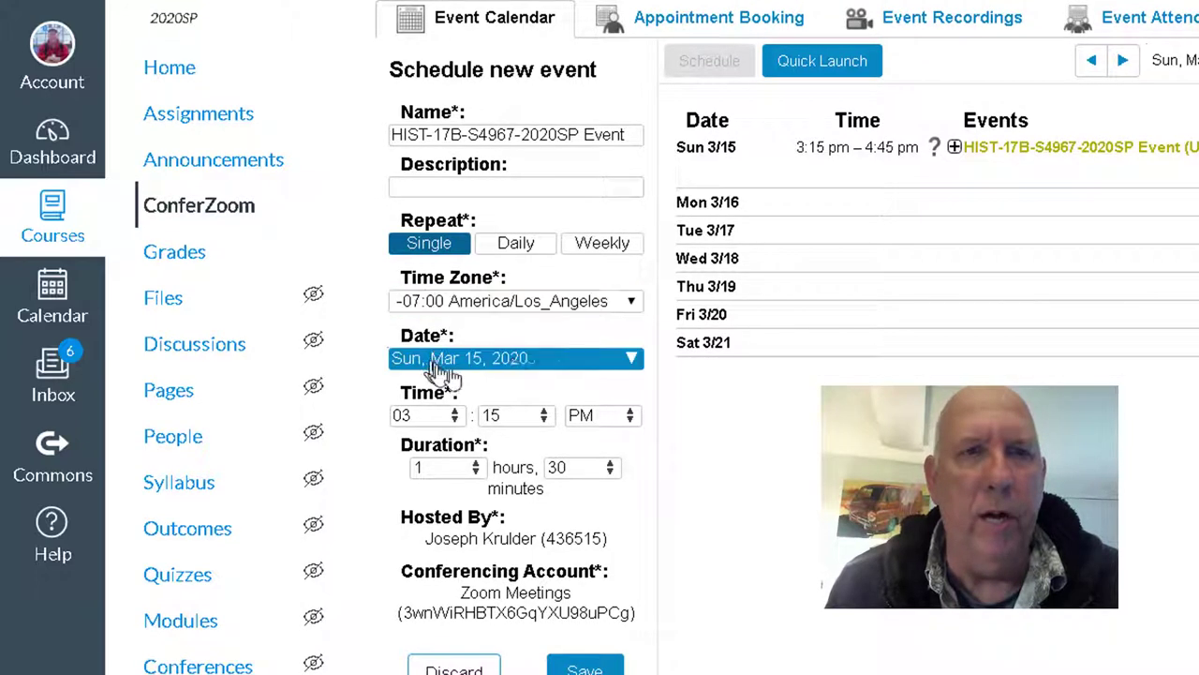
left_click(626, 362)
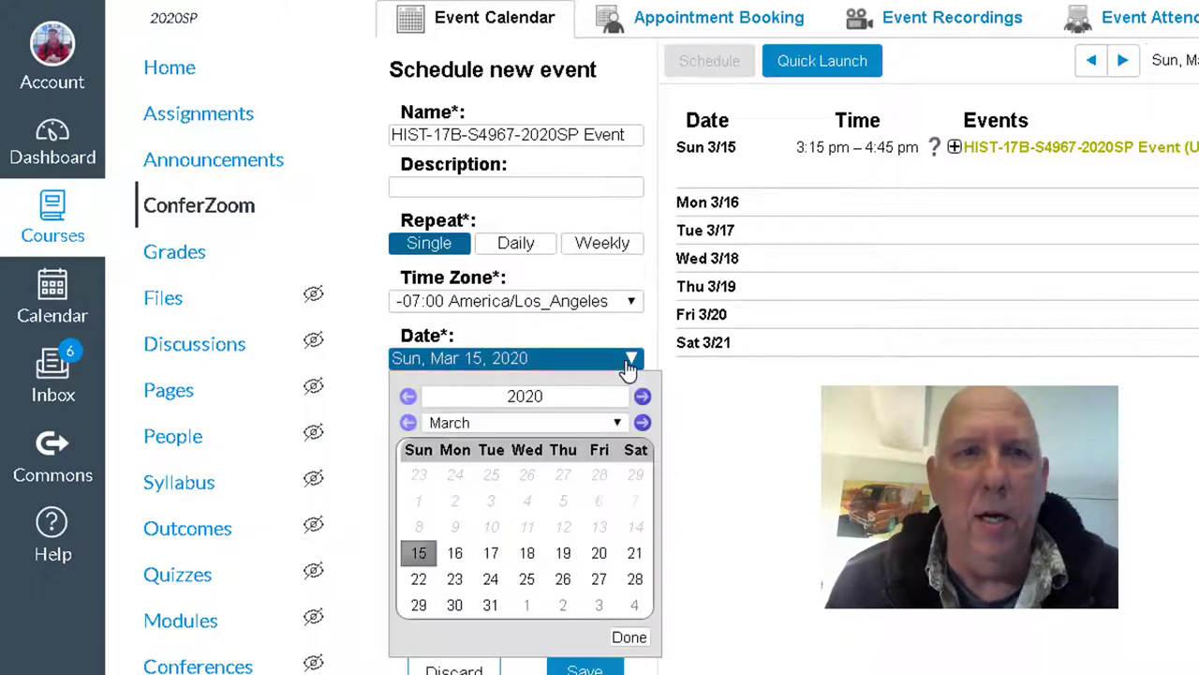
left_click(454, 552)
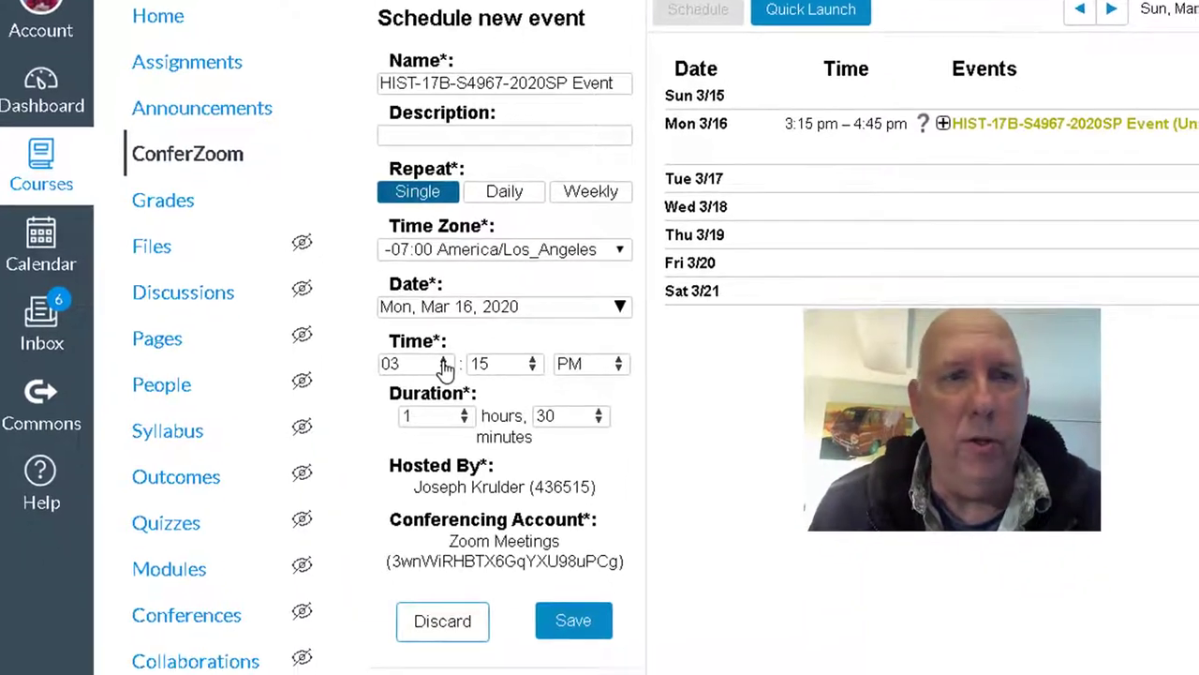
Set the hour of the event's start time to 11.
left_click(455, 413)
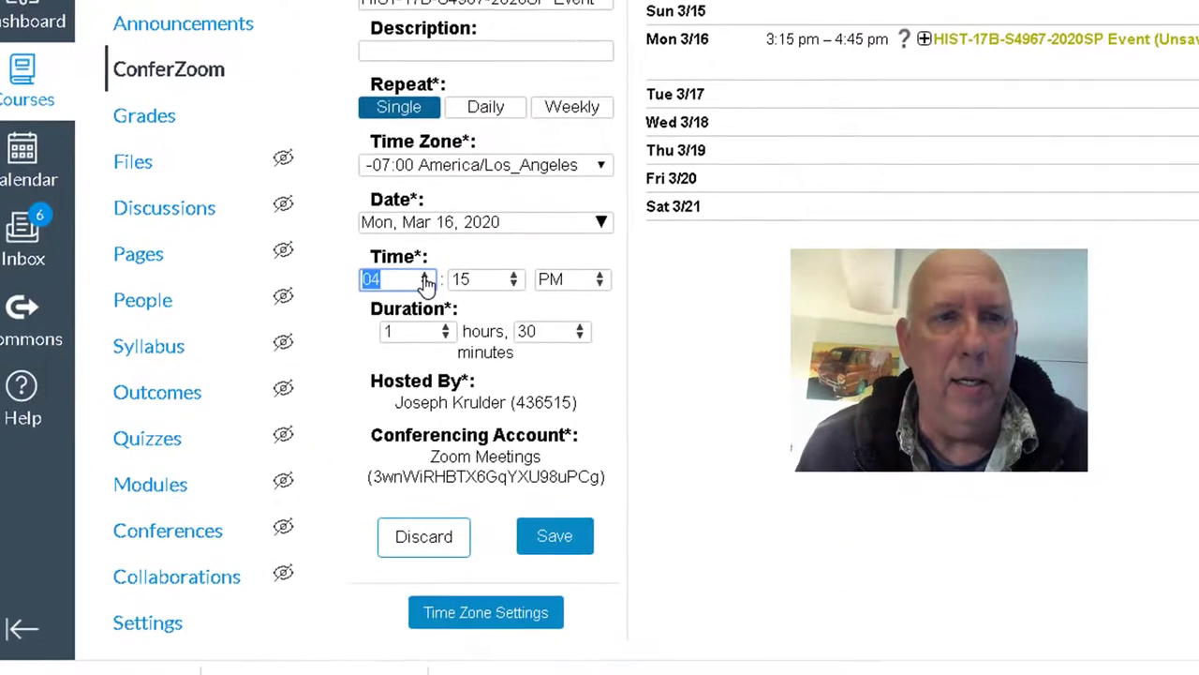
left_click(455, 413)
left_click(424, 275)
left_click(424, 275)
left_click(424, 275)
left_click(424, 274)
left_click(425, 275)
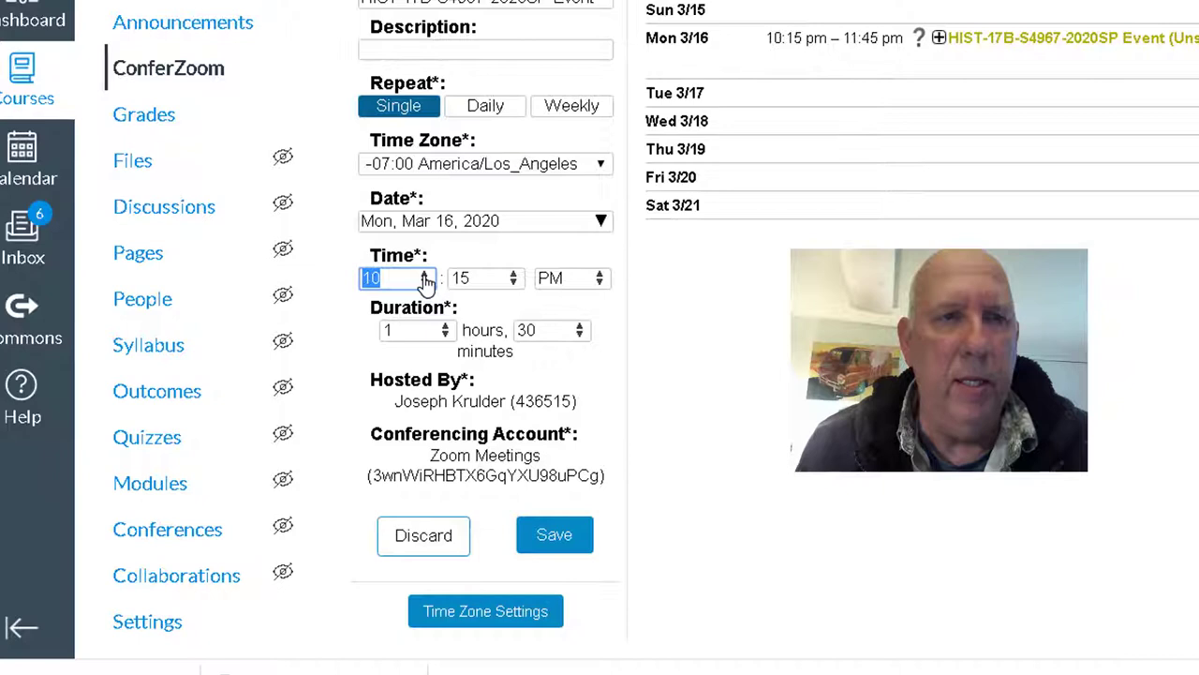
left_click(424, 275)
Set the minutes of the event's start time to 30 and switch the time to AM.
left_click(513, 282)
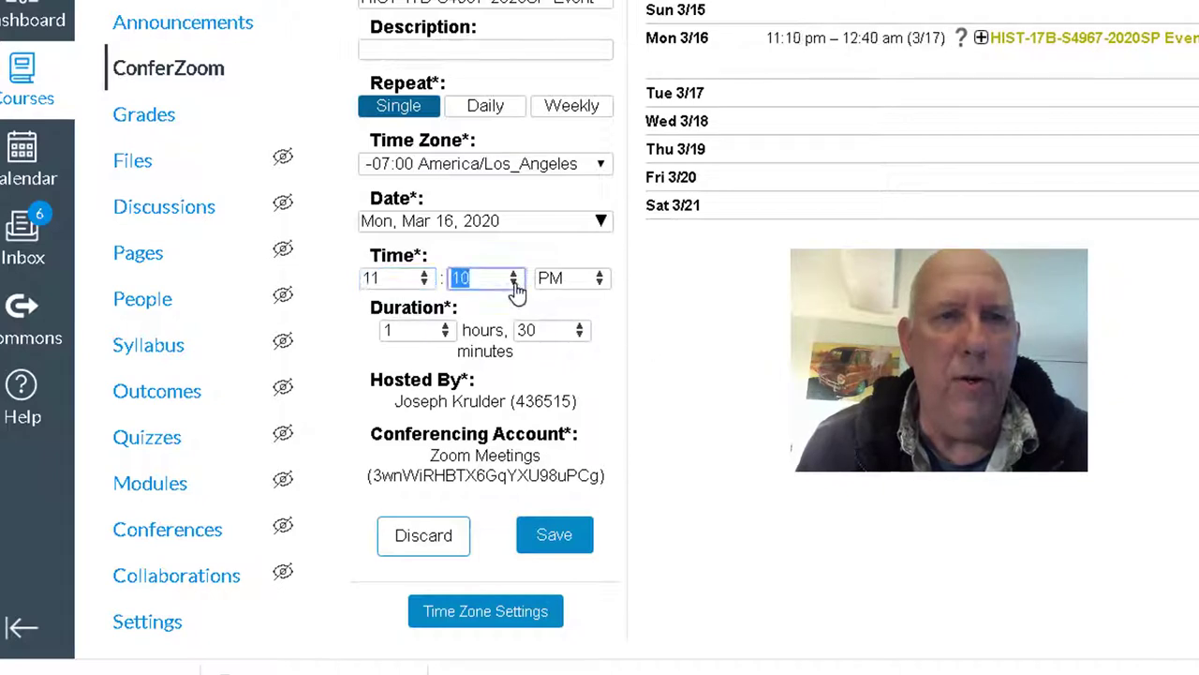
left_click(513, 282)
left_click(514, 284)
left_click(513, 284)
left_click(514, 274)
left_click(514, 274)
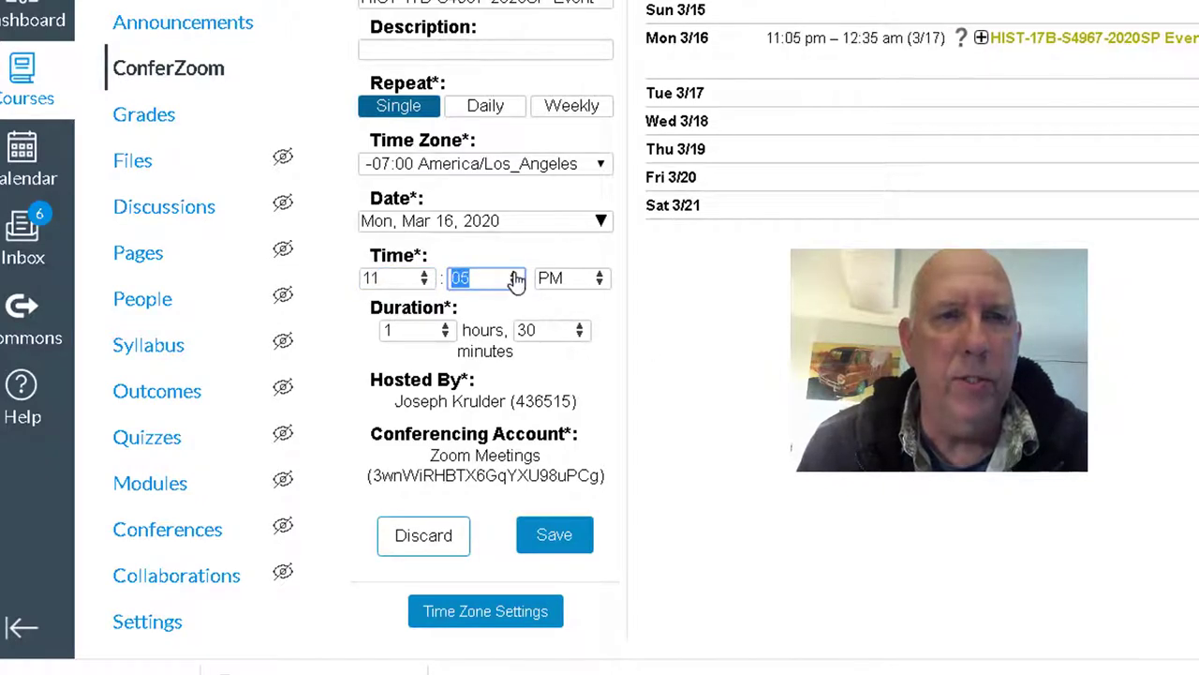
left_click(513, 275)
left_click(514, 275)
left_click(513, 274)
left_click(513, 274)
left_click(513, 273)
left_click(514, 274)
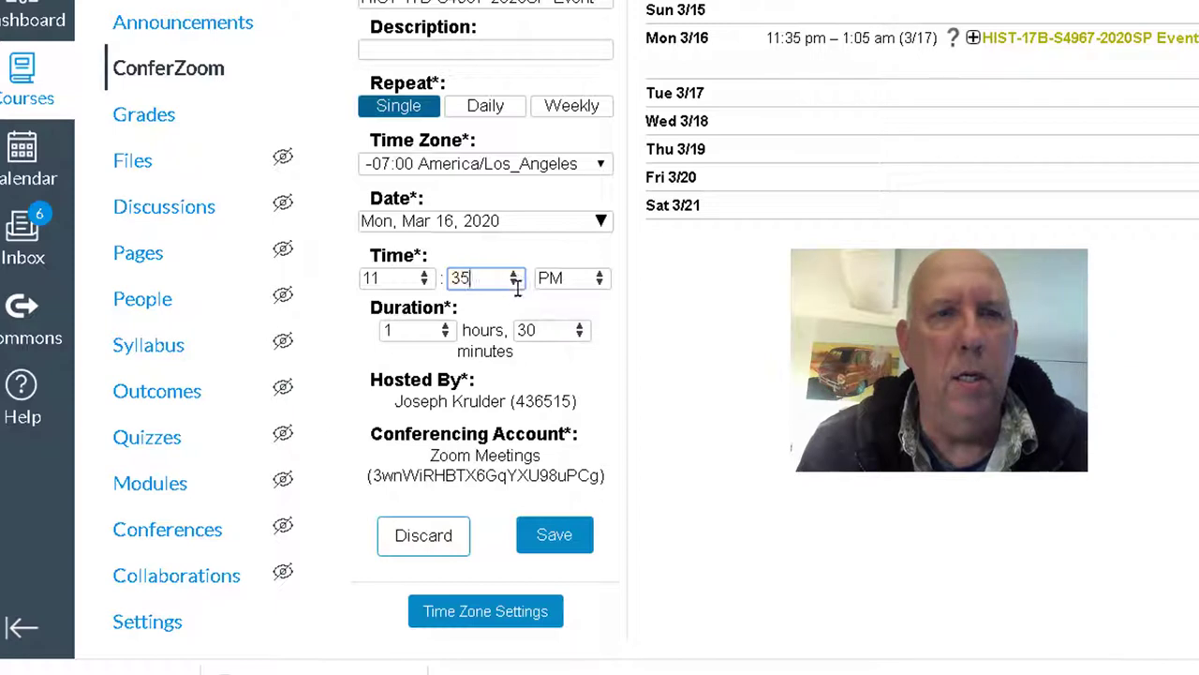
left_click(514, 283)
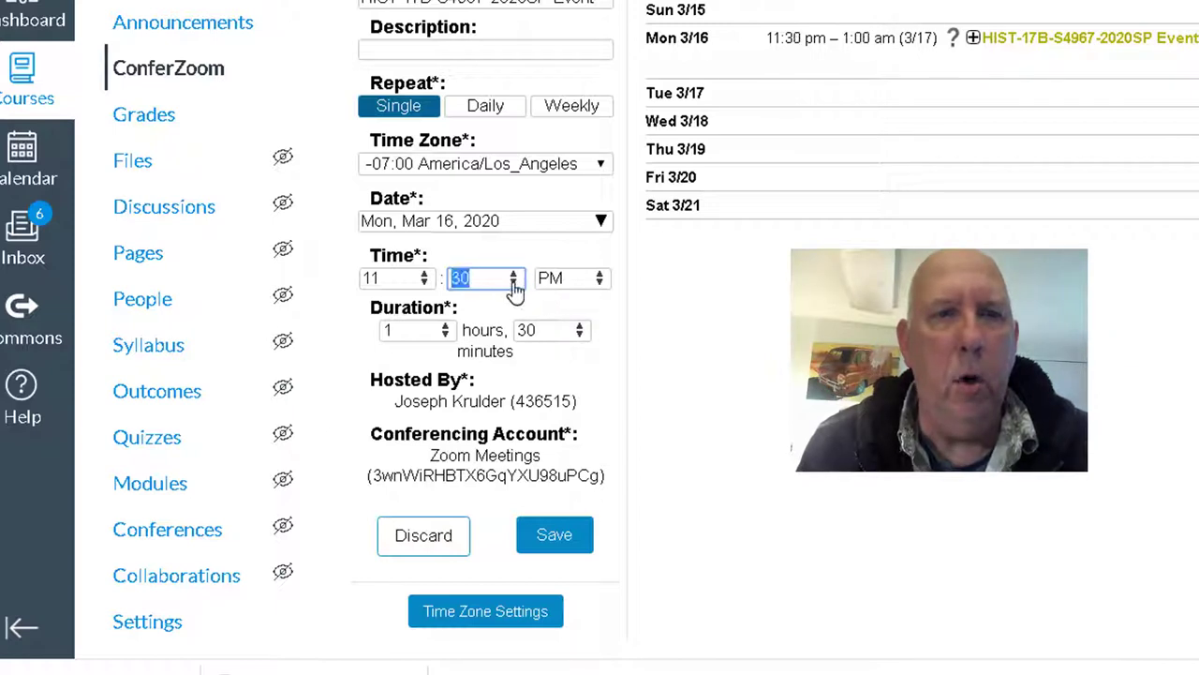
left_click(599, 279)
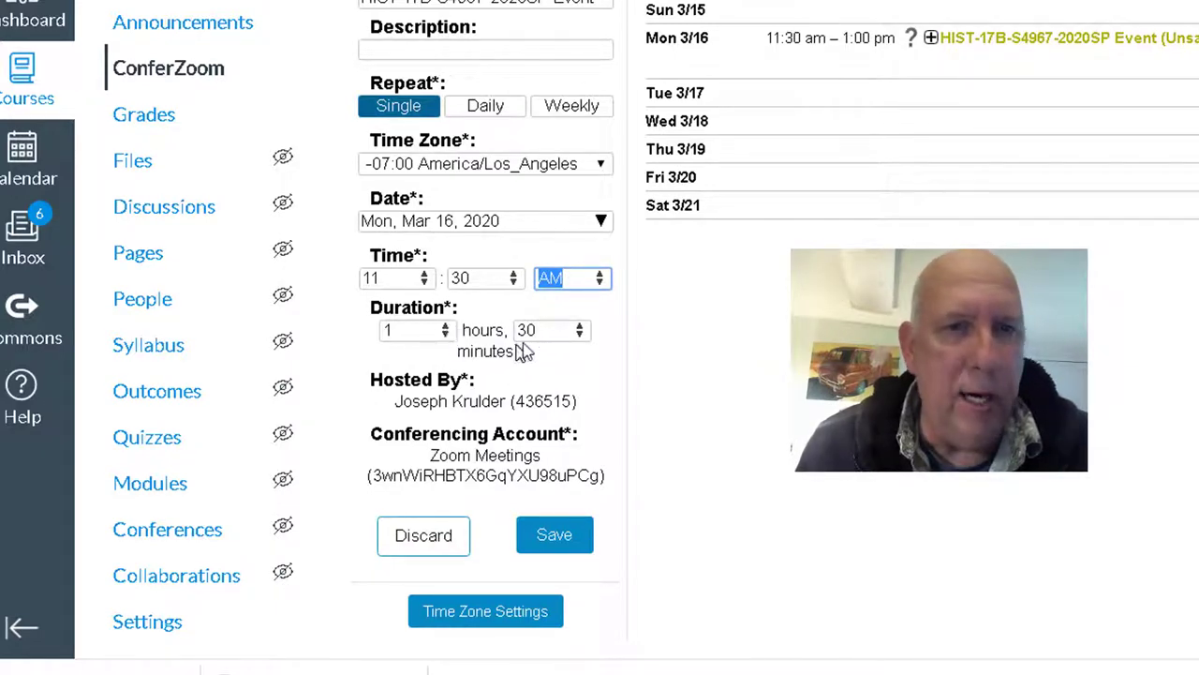
Set the event's duration to 1 hour 0 minutes and save the event.
left_click(578, 336)
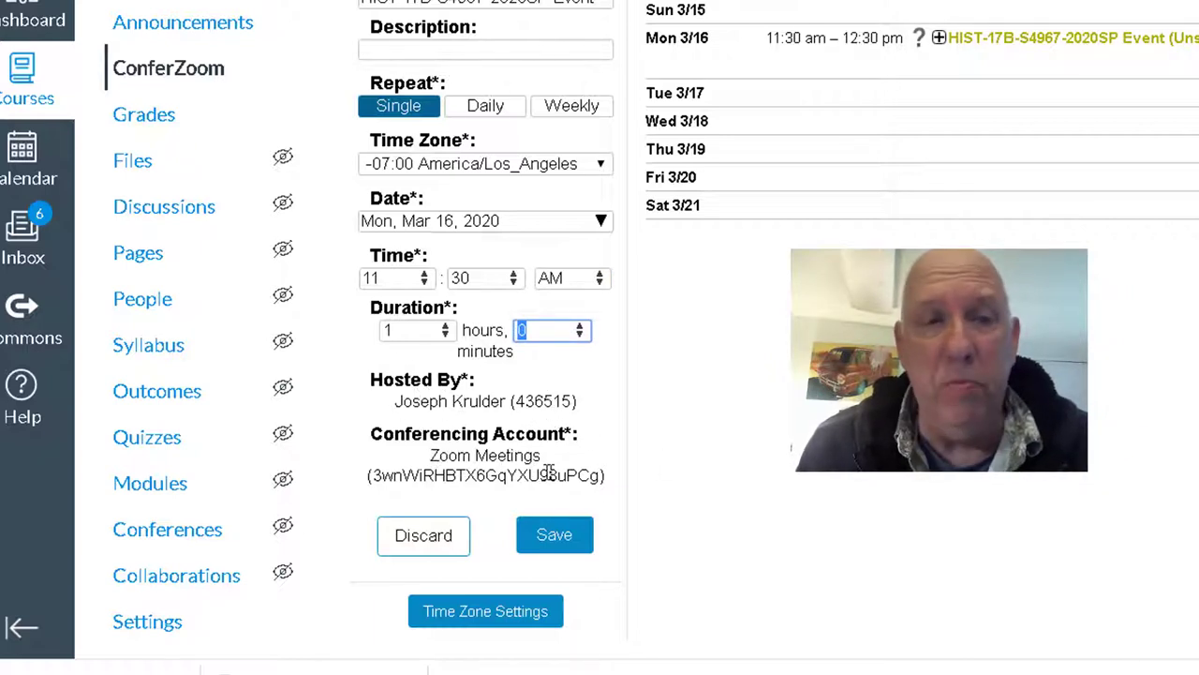
left_click(554, 535)
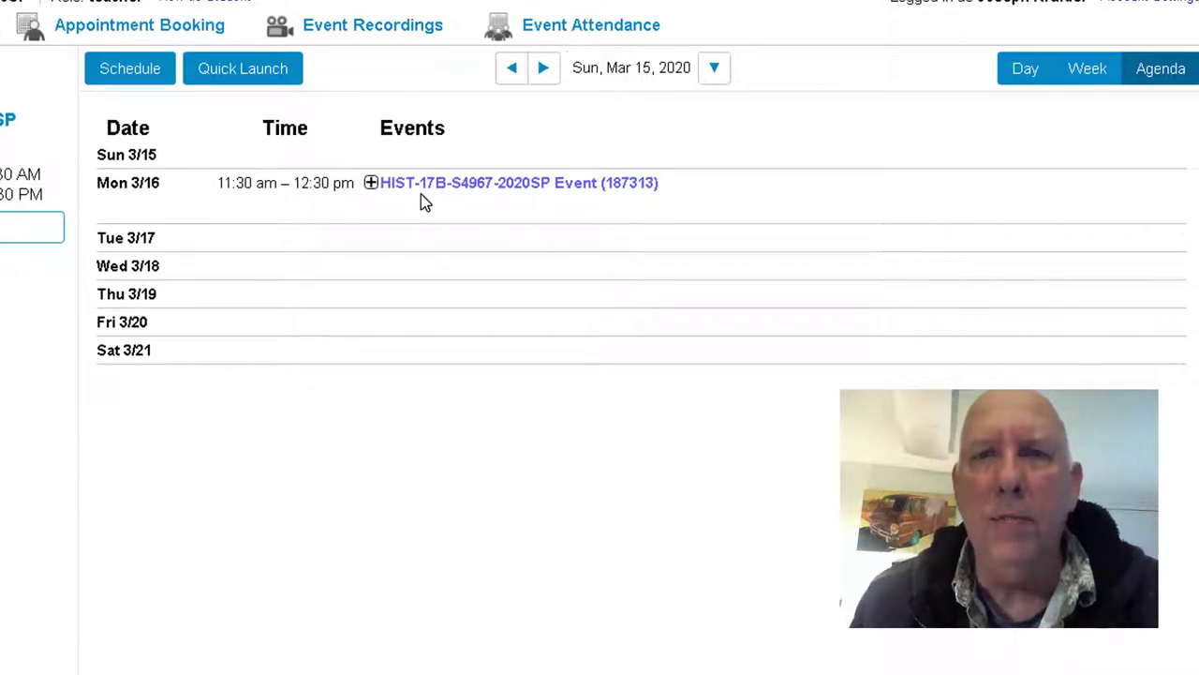
Generate a guest invitation link for the March 16 event without recordings access and copy its URL.
left_click(481, 191)
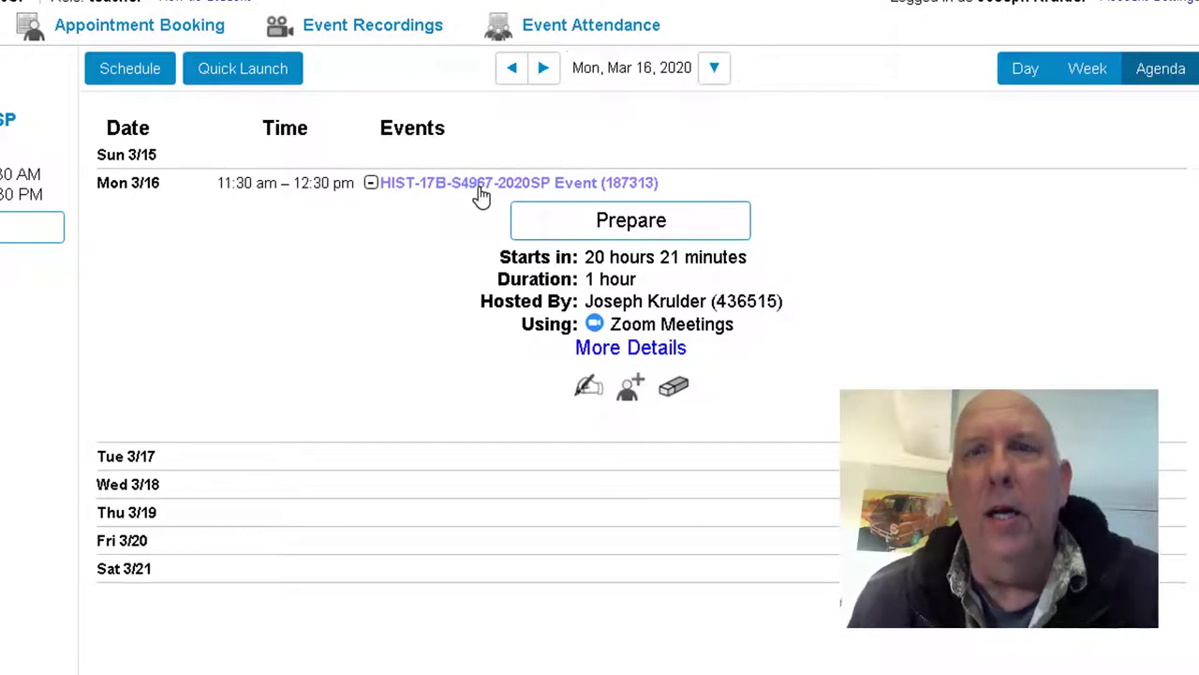
left_click(584, 230)
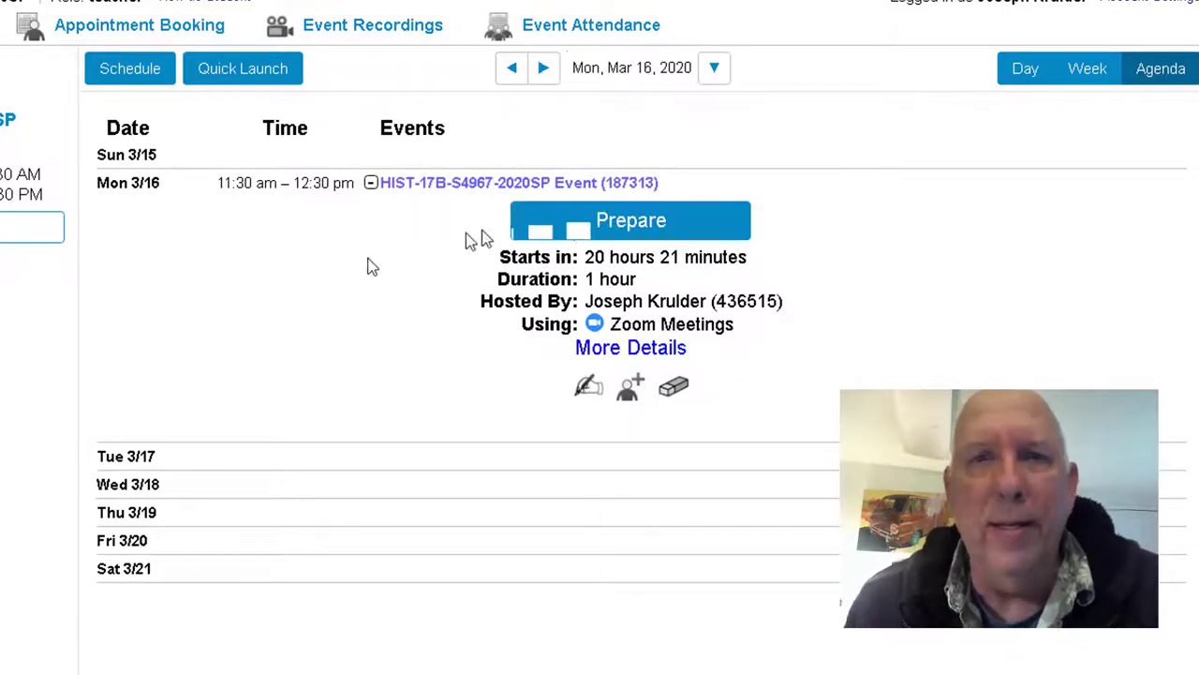
left_click(631, 401)
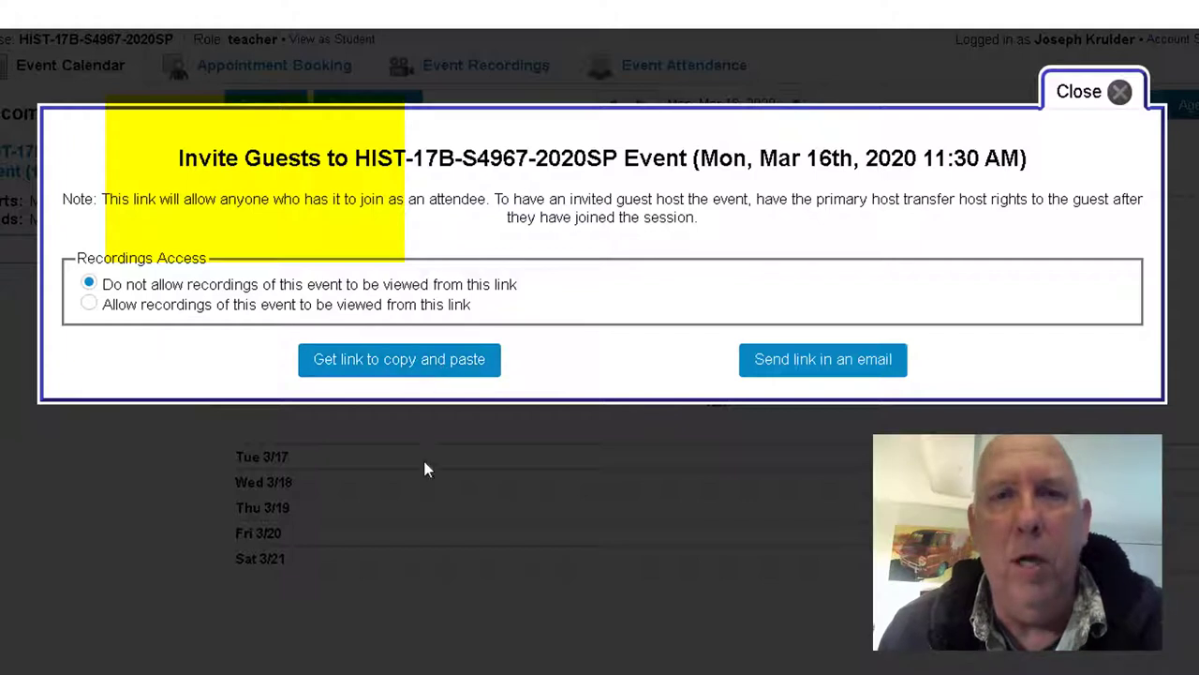
left_click(411, 365)
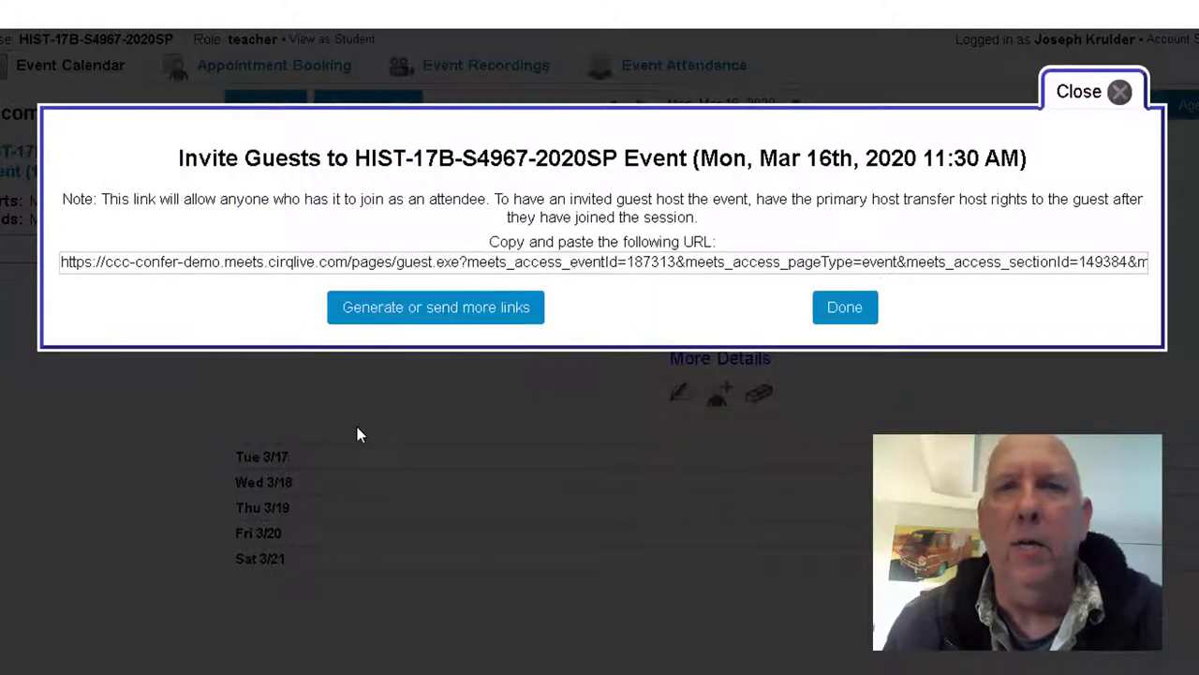
left_click(290, 268)
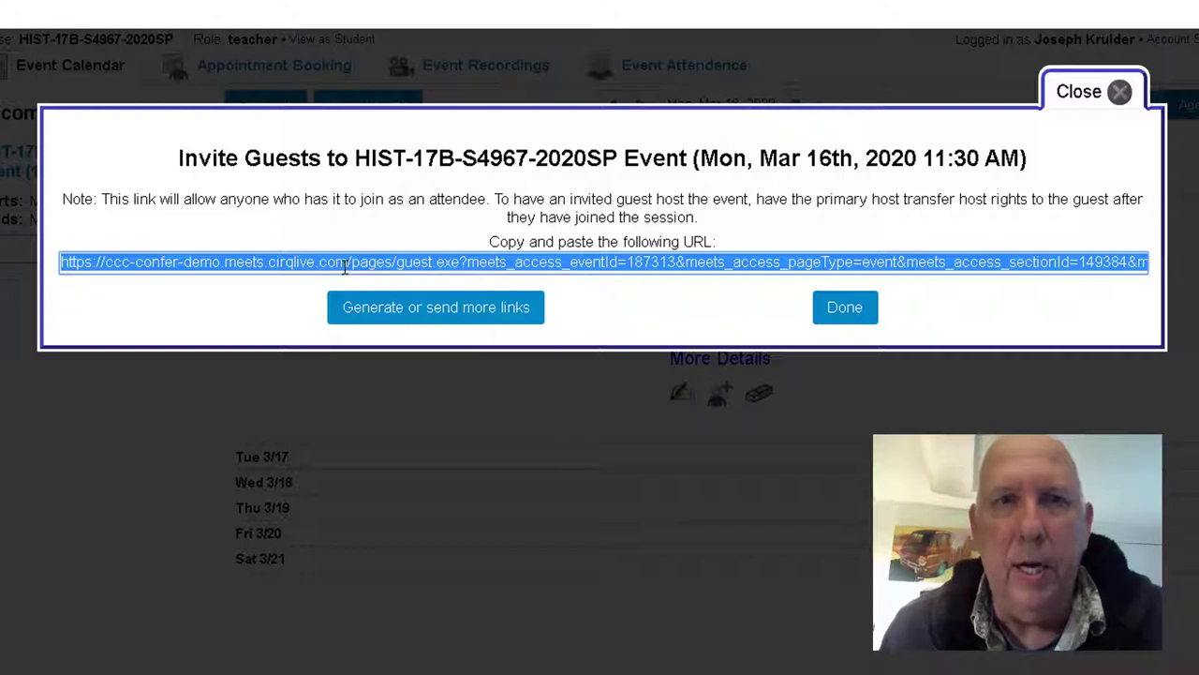
left_click(844, 310)
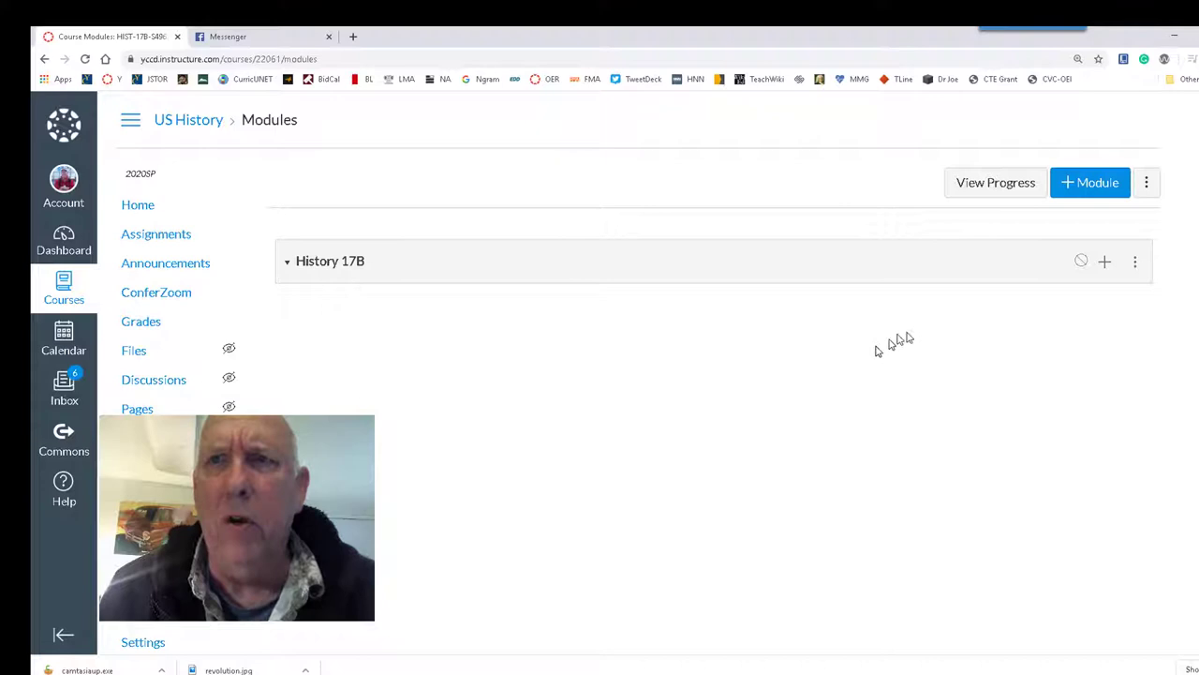
Add a new course module named "Week of 3/16".
left_click(1064, 182)
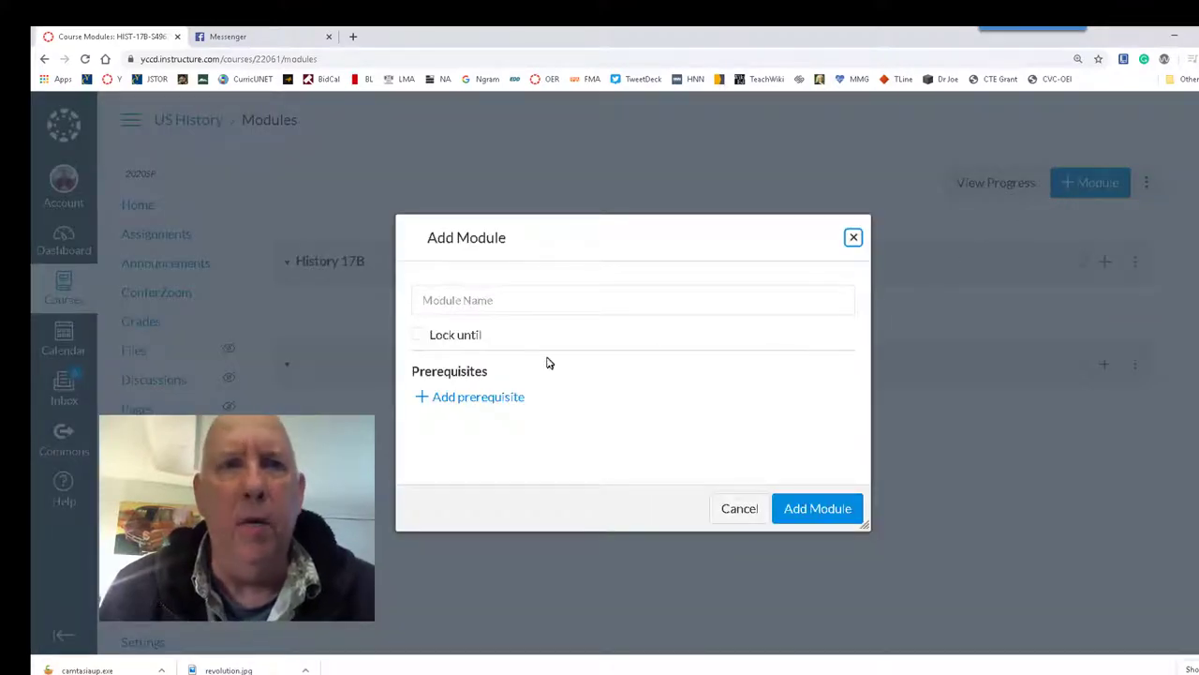
left_click(563, 304)
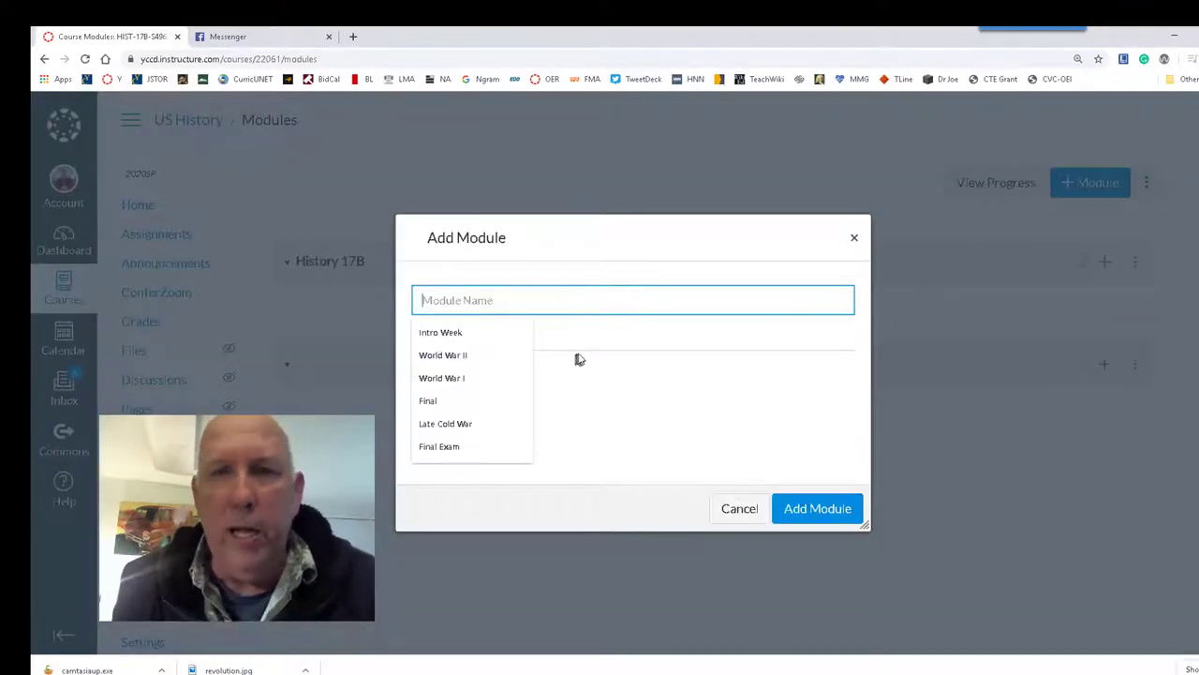
type("Week")
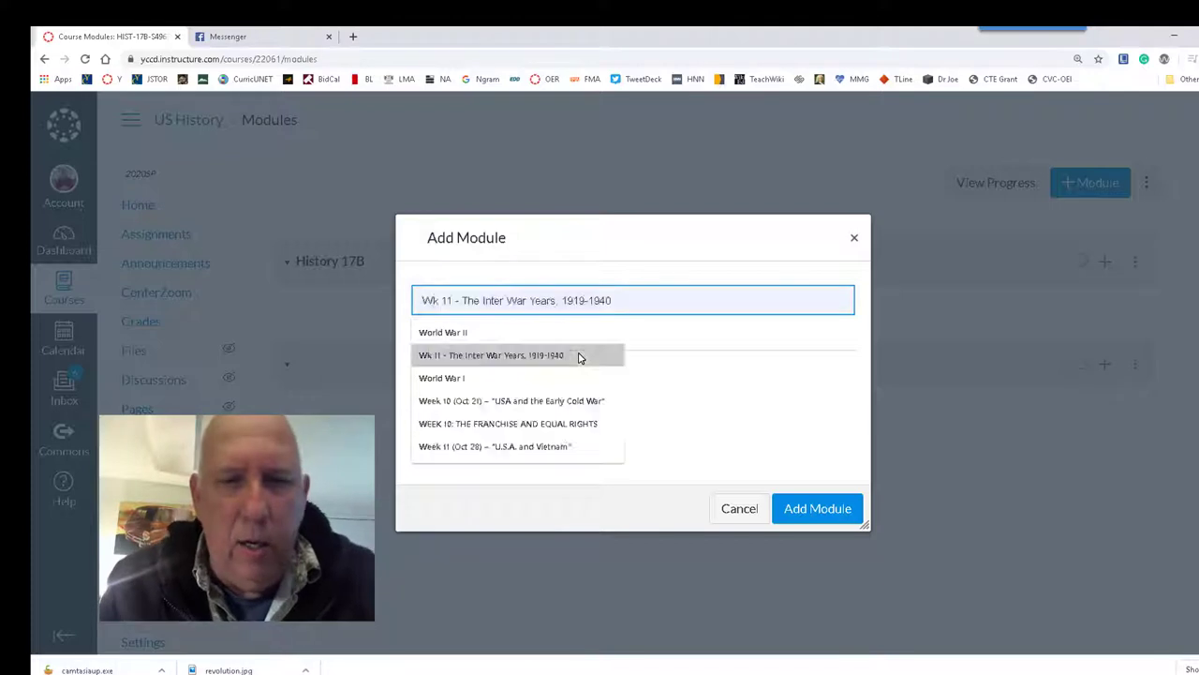
type(" of 3/16")
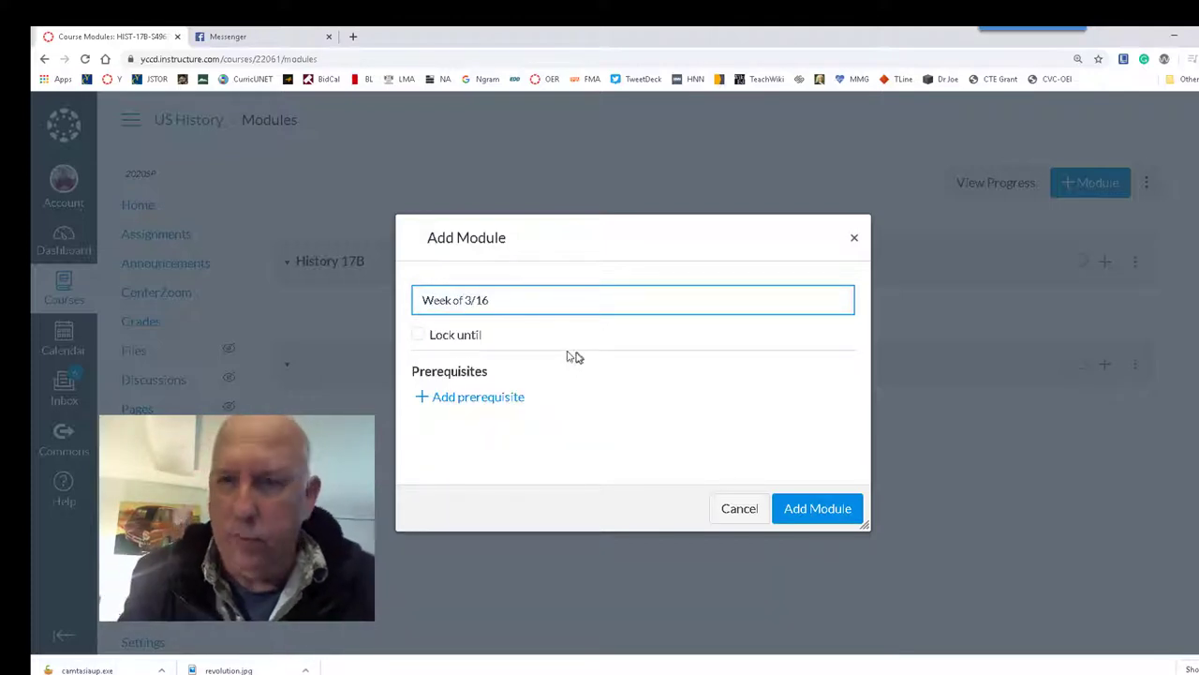
left_click(858, 512)
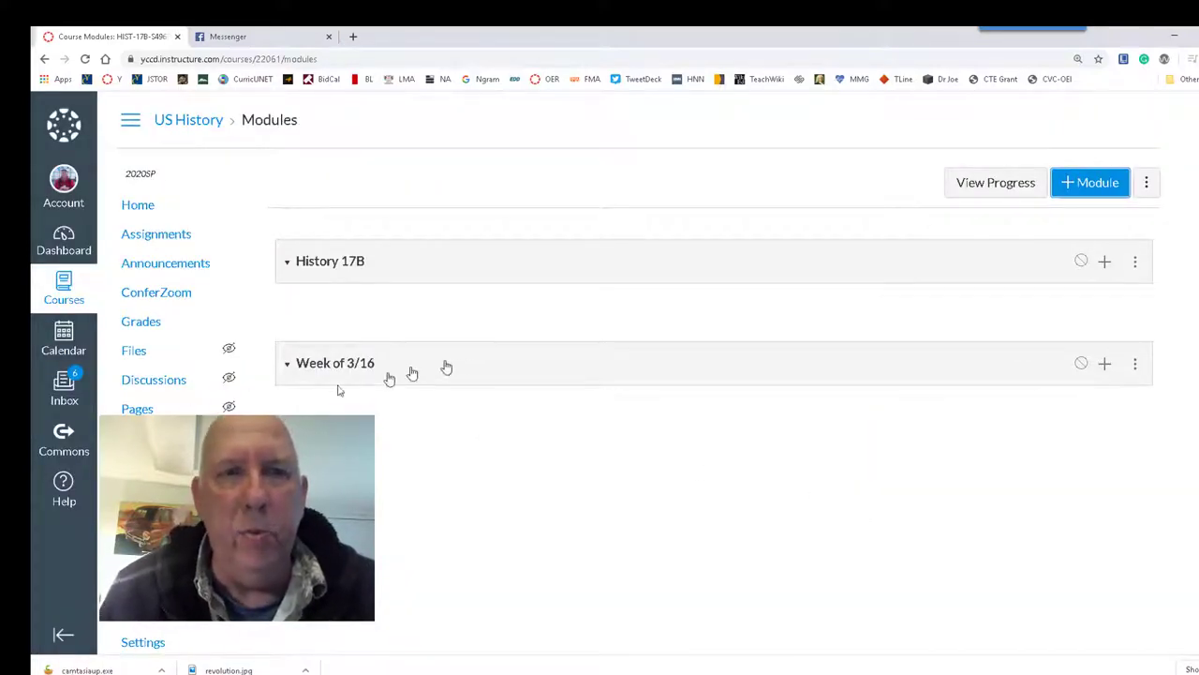
Start adding an External URL item to the Week of 3/16 module and paste the copied guest link as its URL.
left_click(1105, 363)
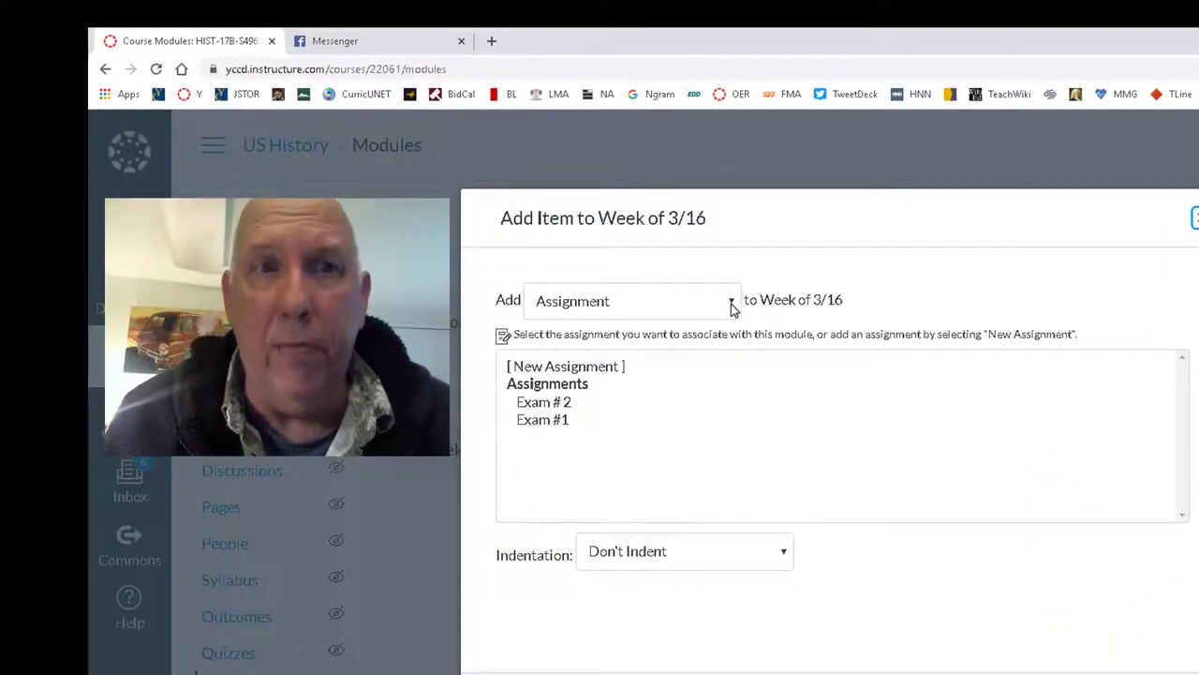
left_click(732, 307)
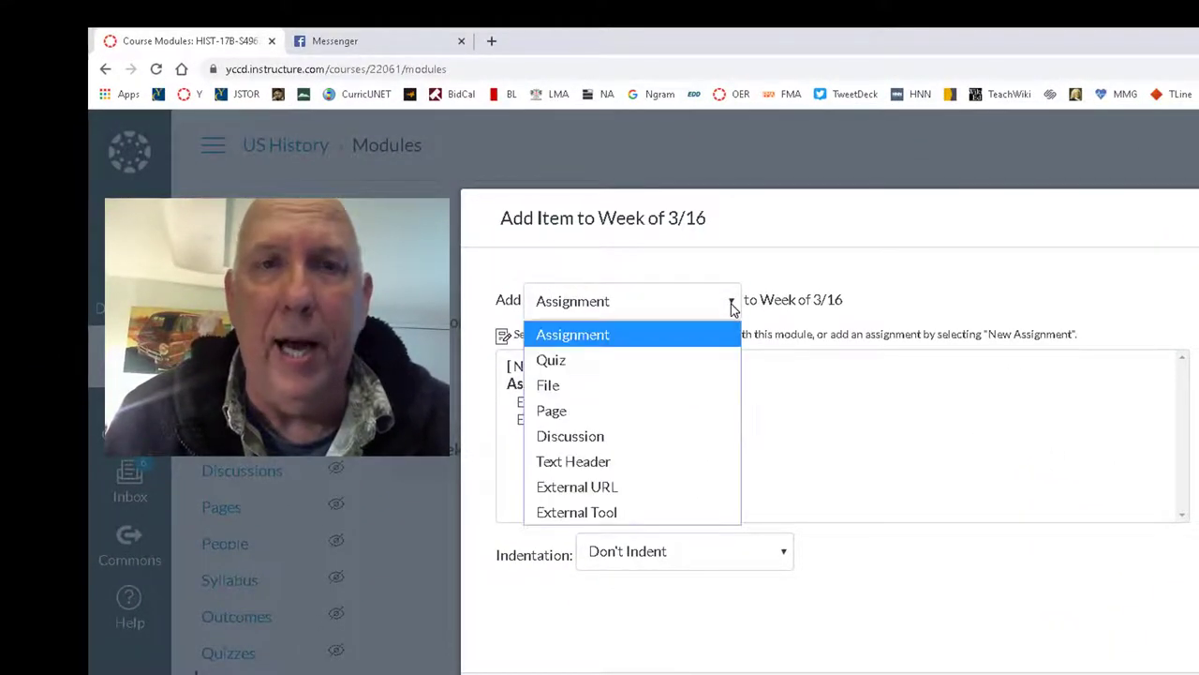
left_click(648, 494)
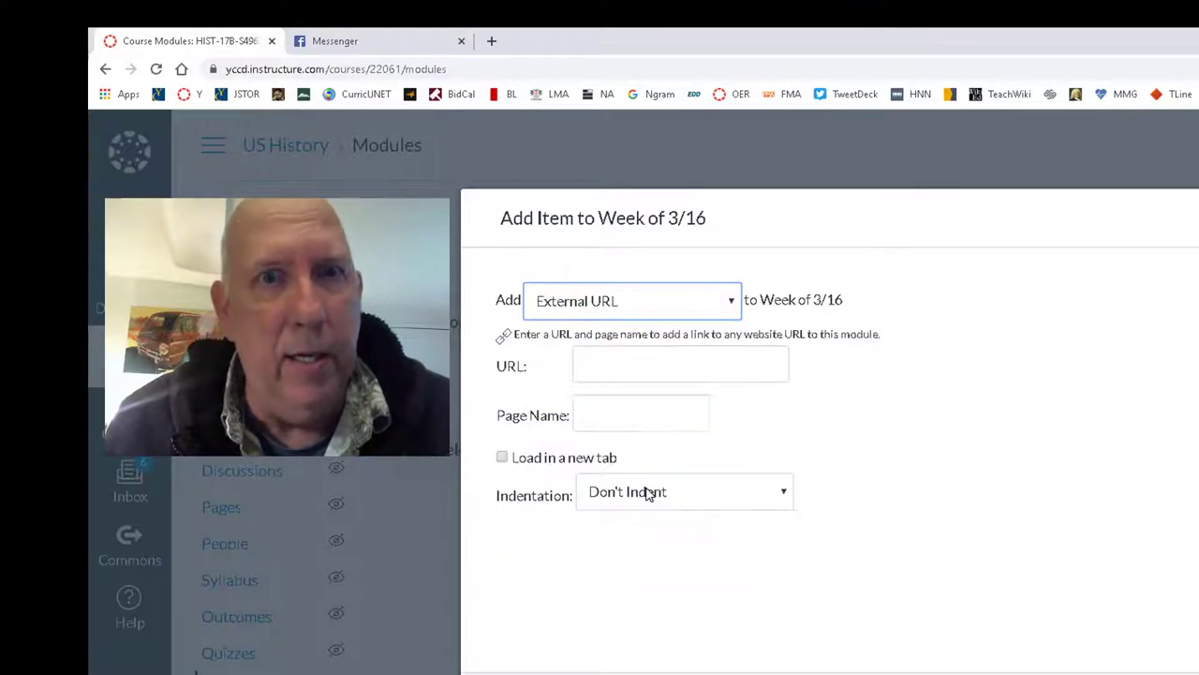
left_click(621, 369)
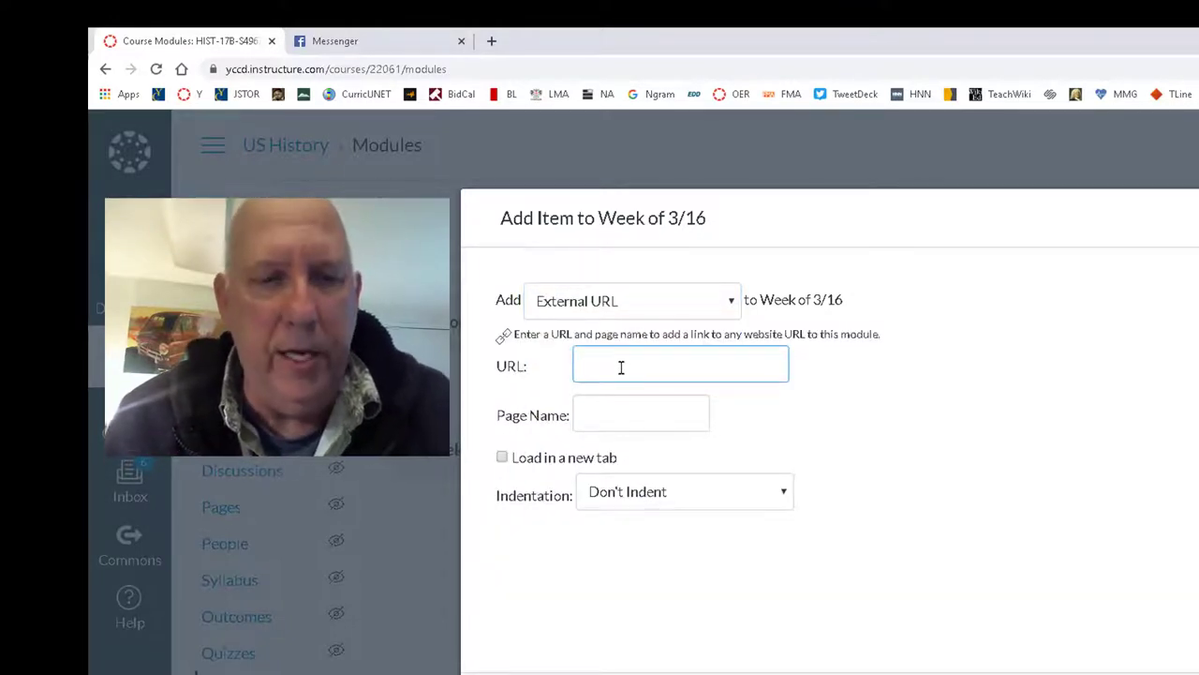
key("ctrl+v")
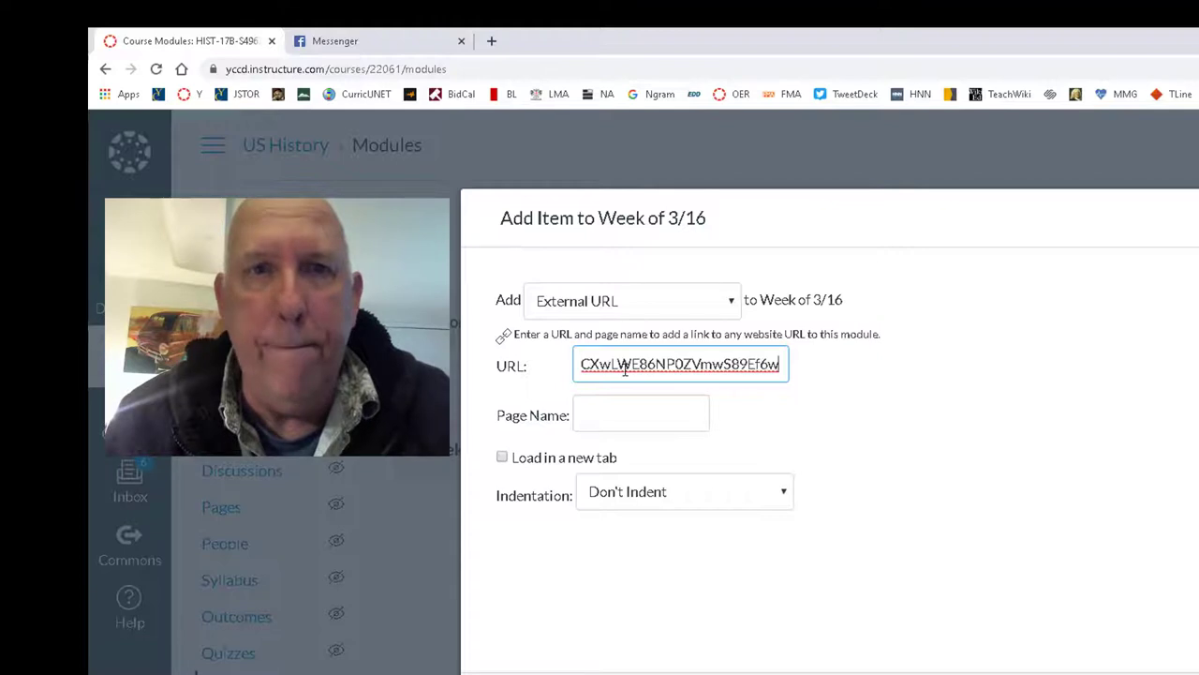
Enter "Emergency" Meeting as the link's page name, with the word Emergency in quotation marks.
left_click(637, 423)
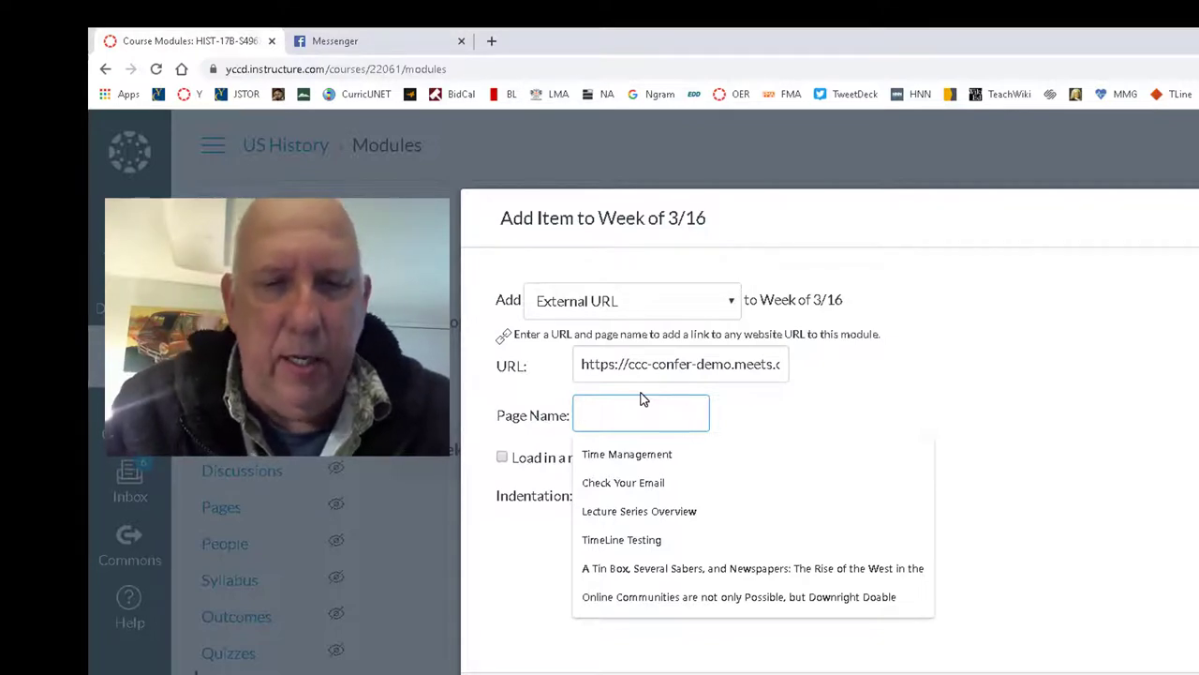
type("Emergency Mee")
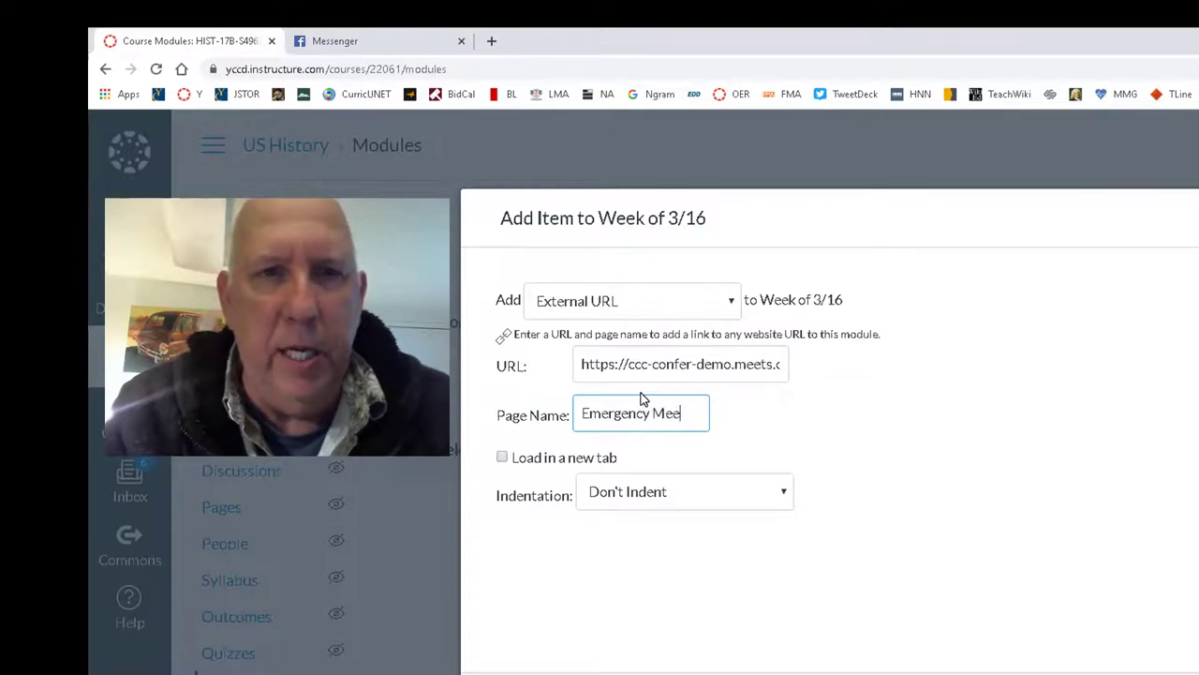
type("ting")
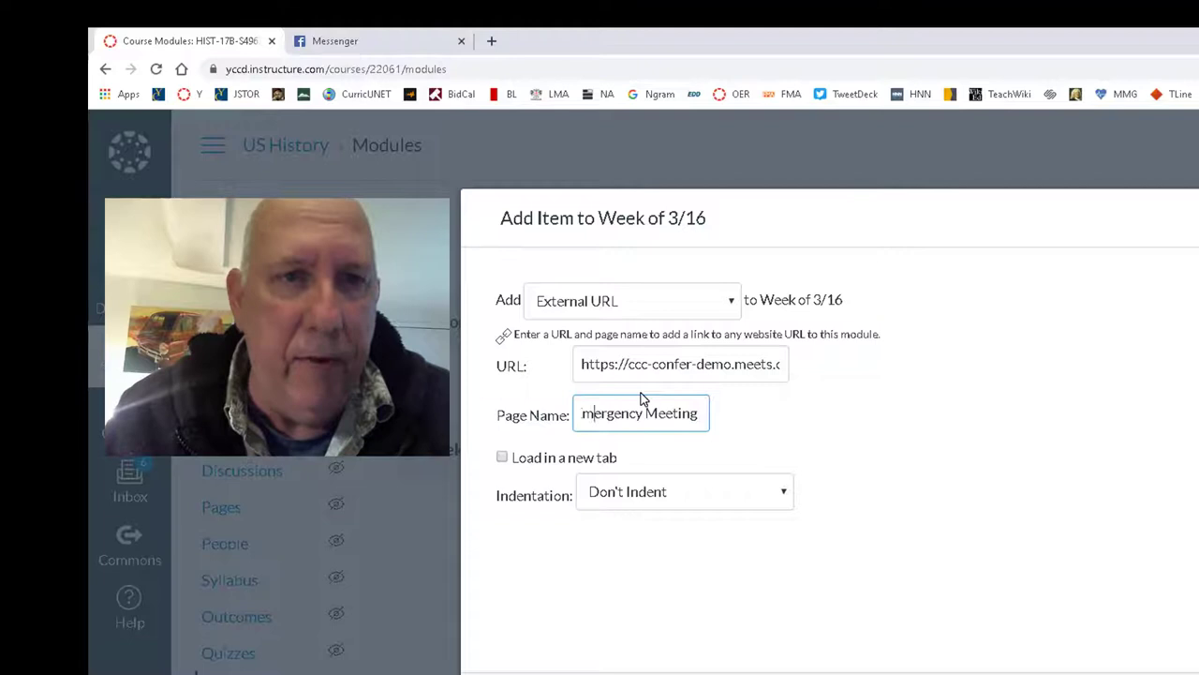
key("Left")
type("\"")
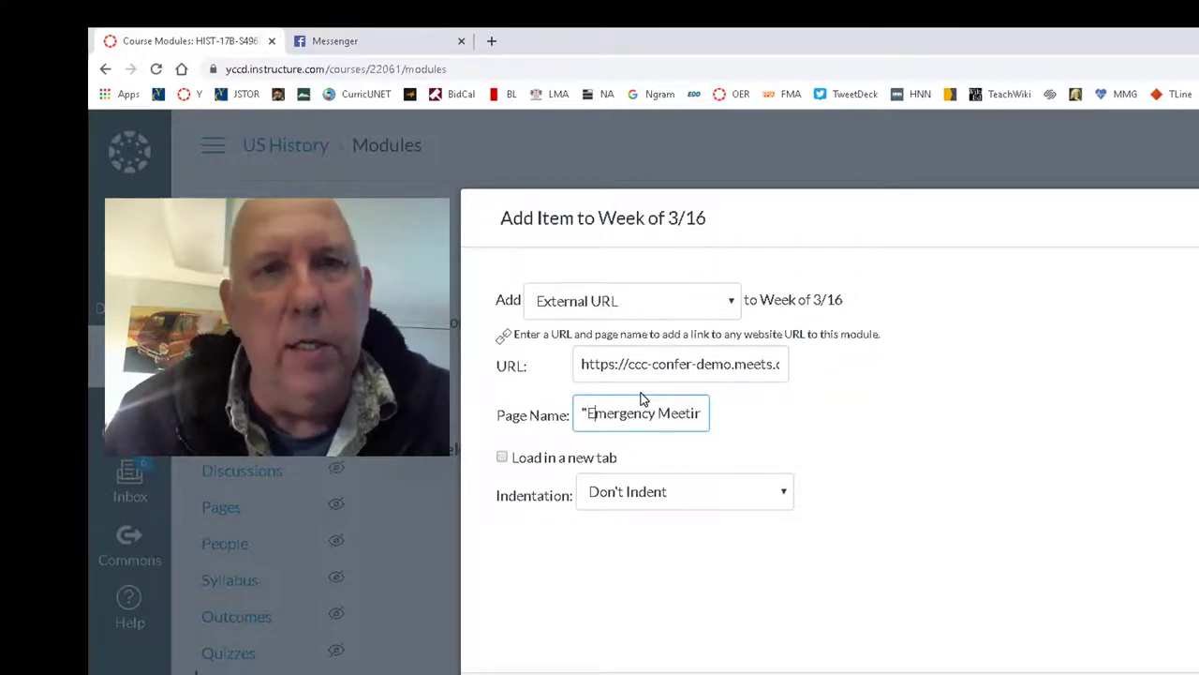
key("Right")
key("Right")
key("Right")
key("Right")
key("Right")
key("Right")
key("Right")
key("Right")
key("Right")
type("\"")
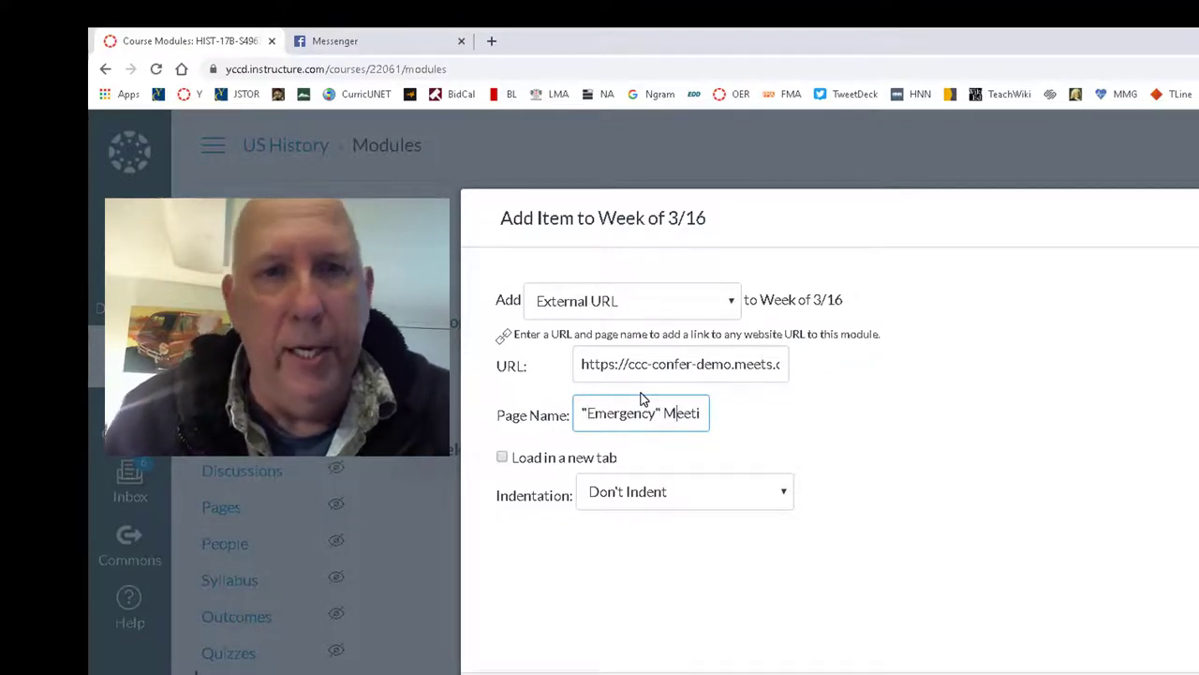
Extend the page name with ": Switching to Online" and add the item to the Week of 3/16 module.
key("Right")
key("Right")
type(":")
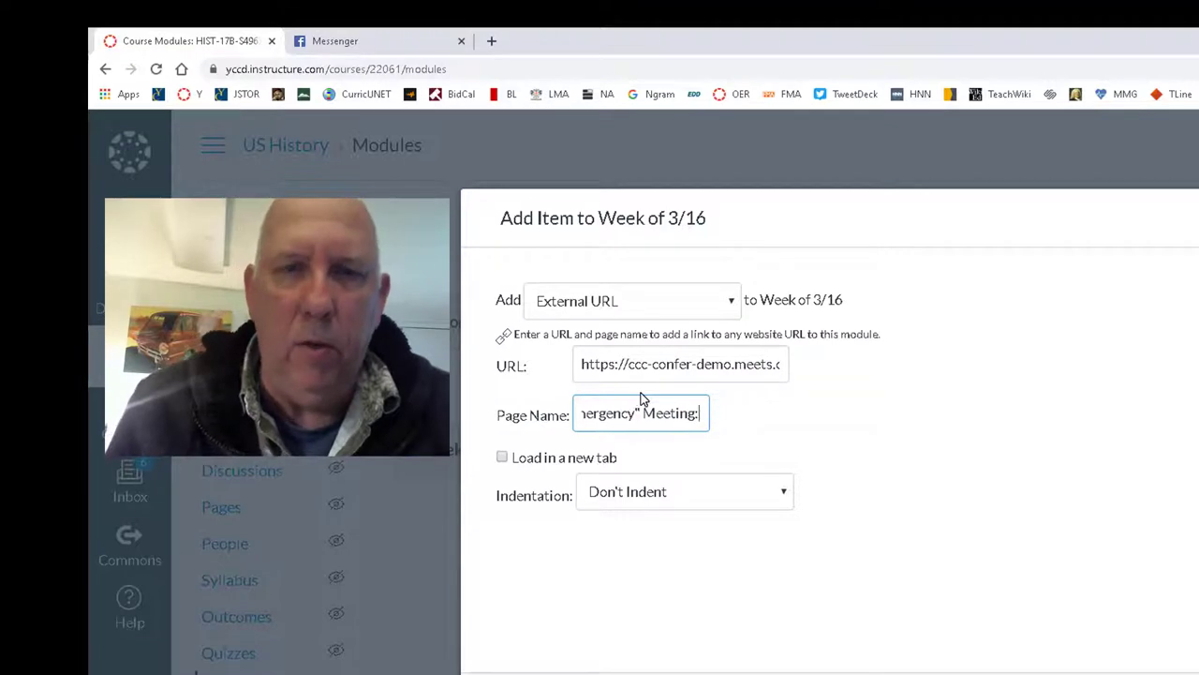
type(" Swit")
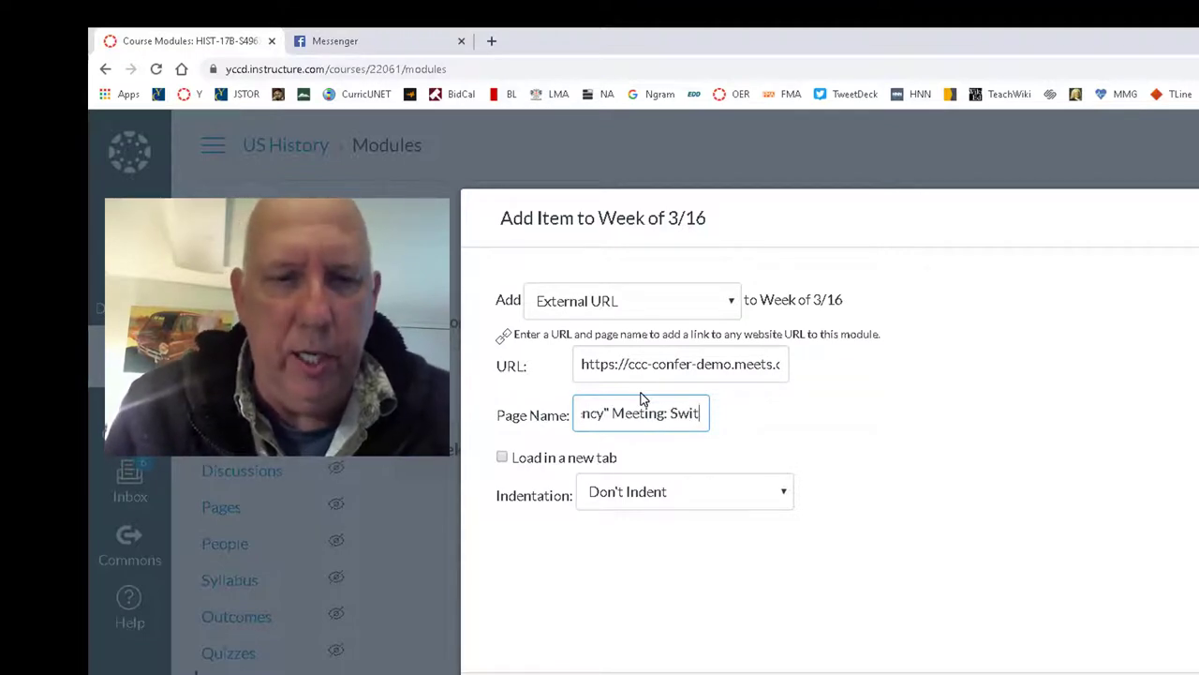
type("ching to ONli")
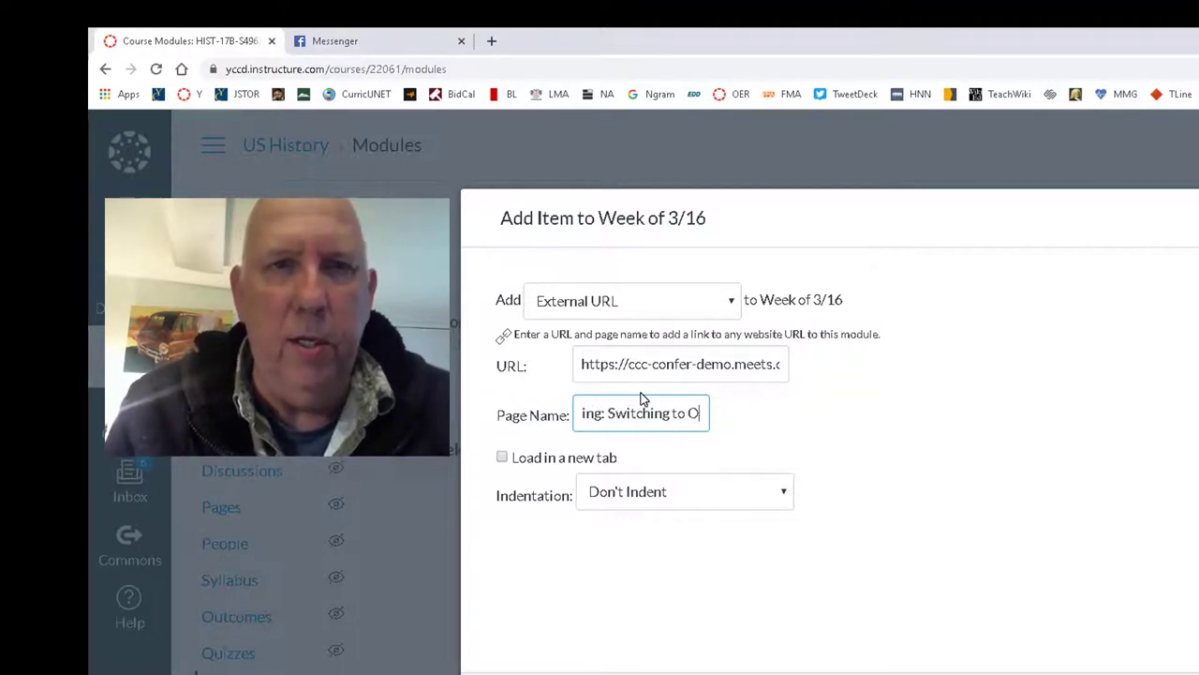
key("BackSpace")
key("BackSpace")
key("BackSpace")
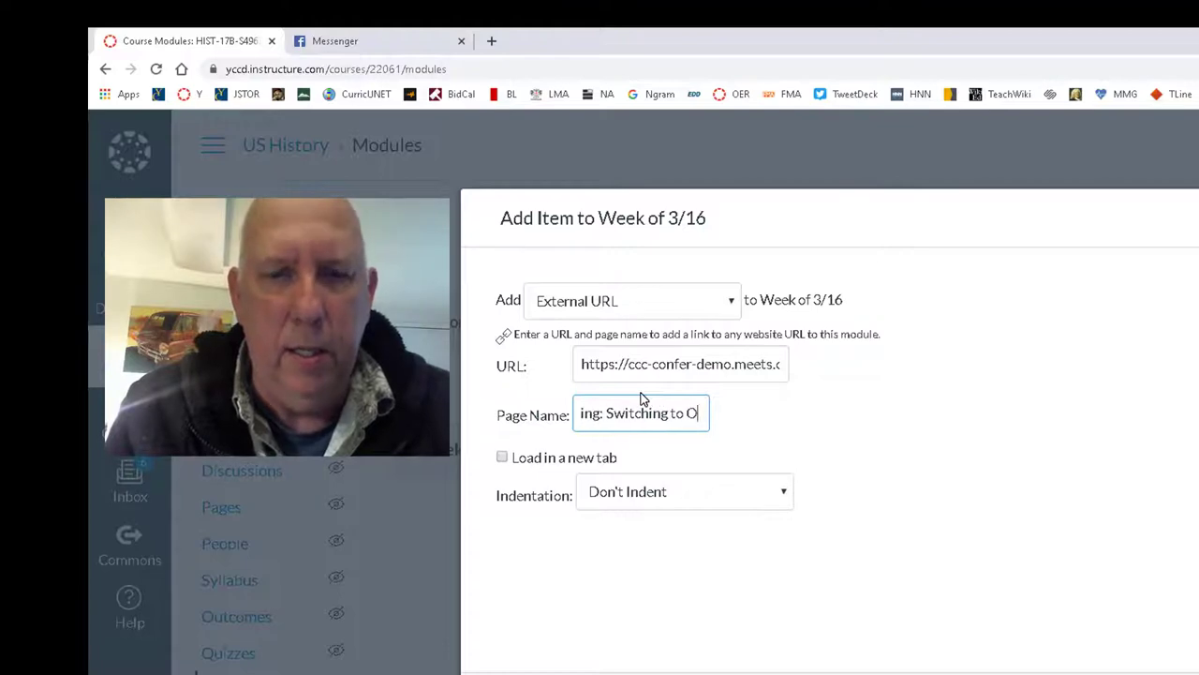
type("nline")
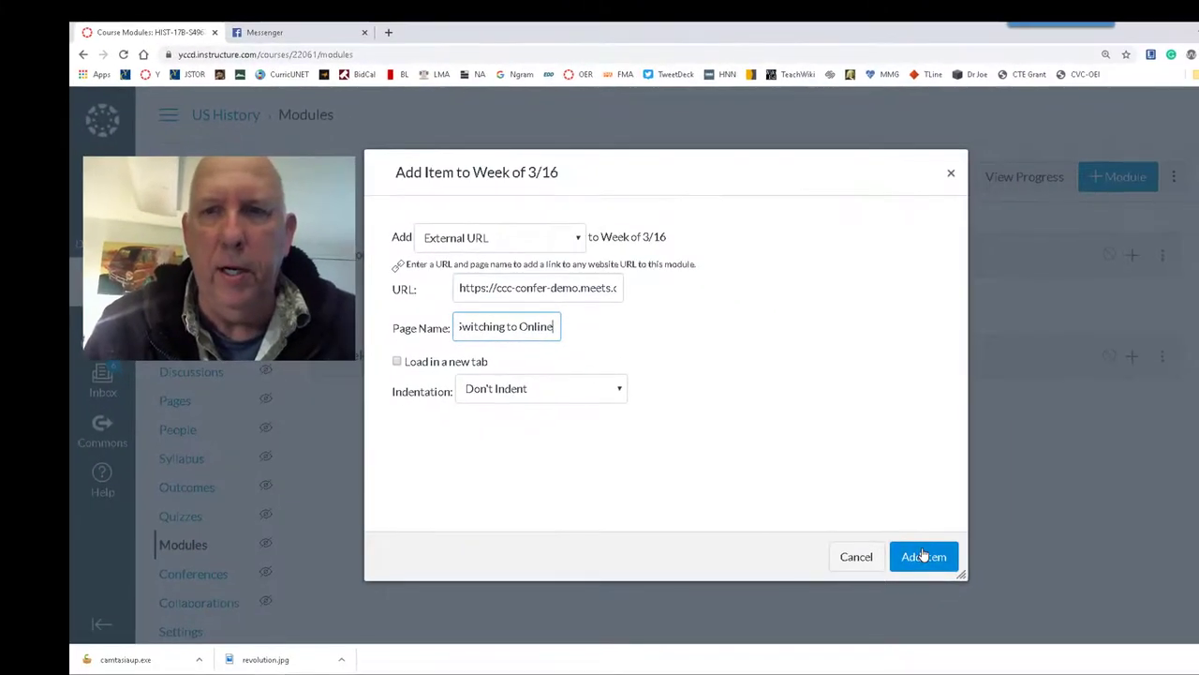
left_click(923, 555)
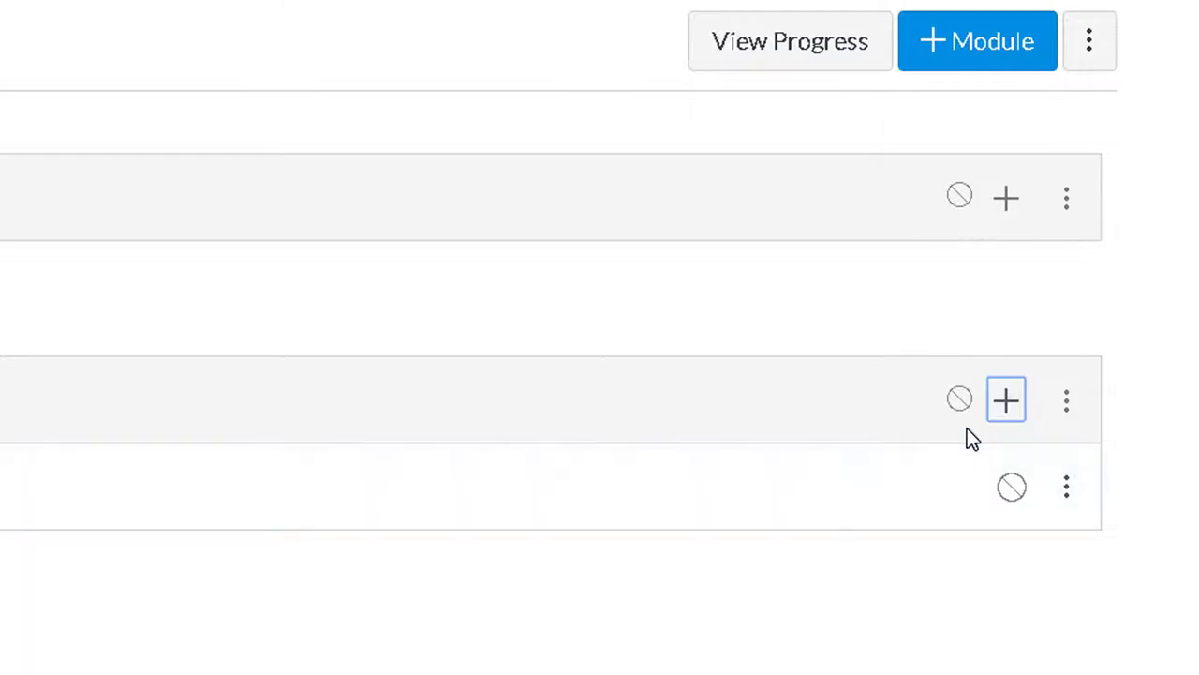
Publish the Week of 3/16 module and its meeting link item.
left_click(961, 410)
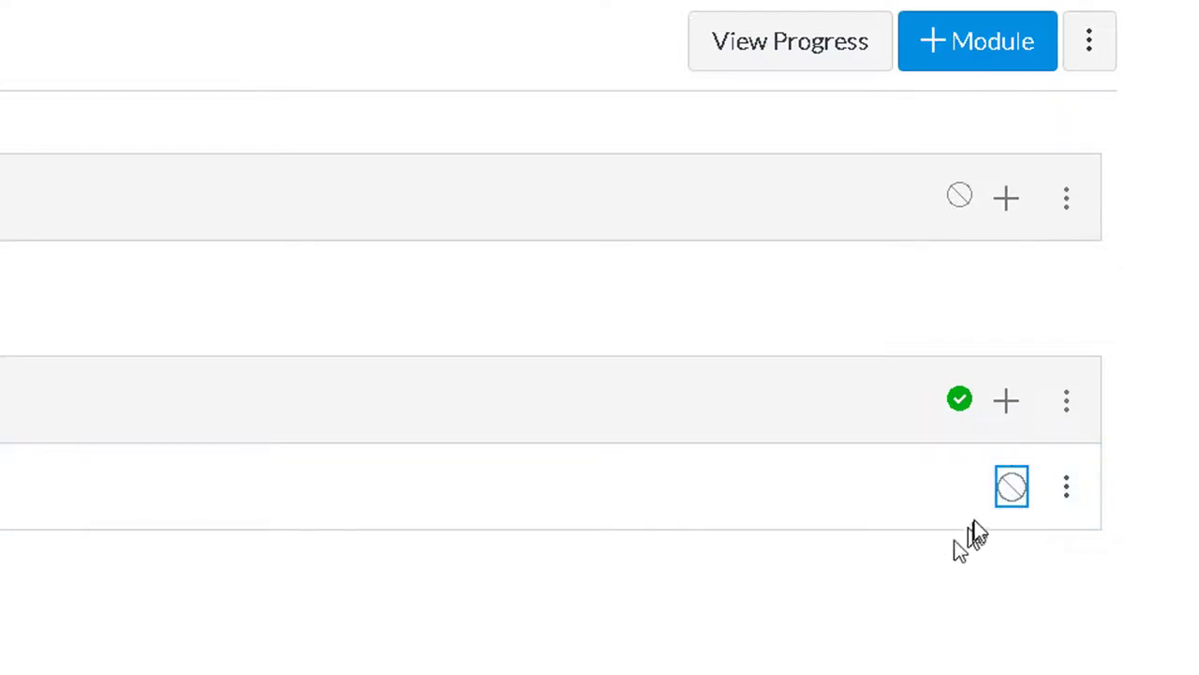
left_click(1012, 501)
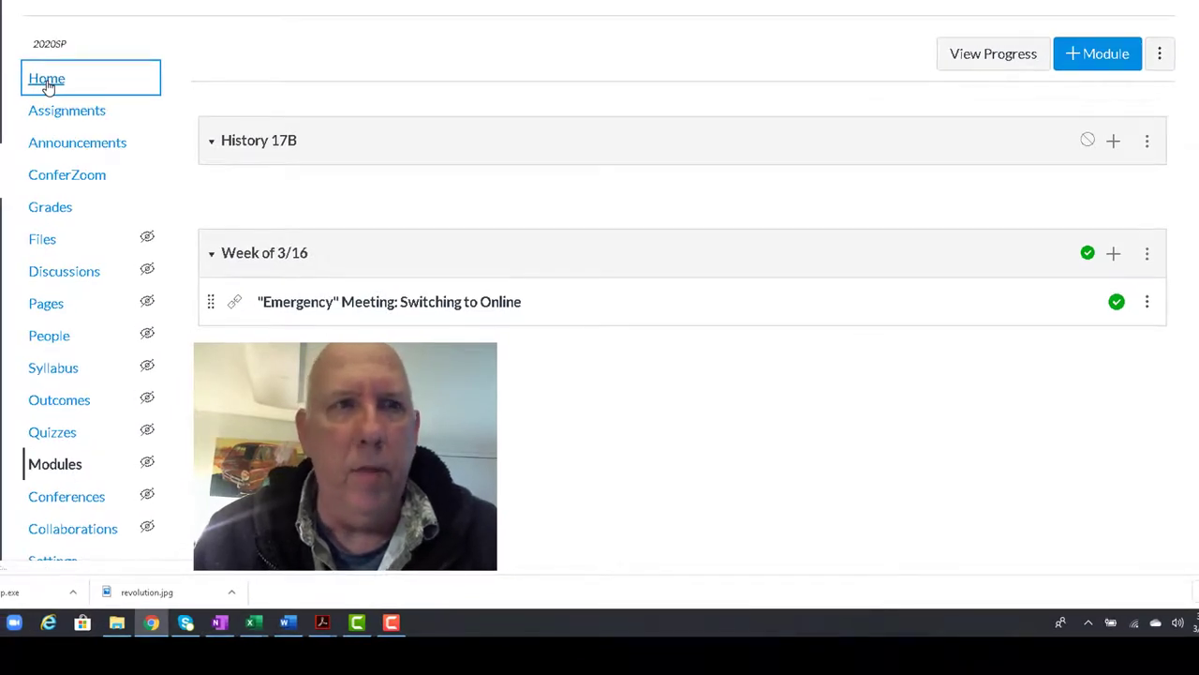
In the course navigation settings, move Modules from the hidden items to the student-visible items, between ConferZoom and Grades.
left_click(47, 83)
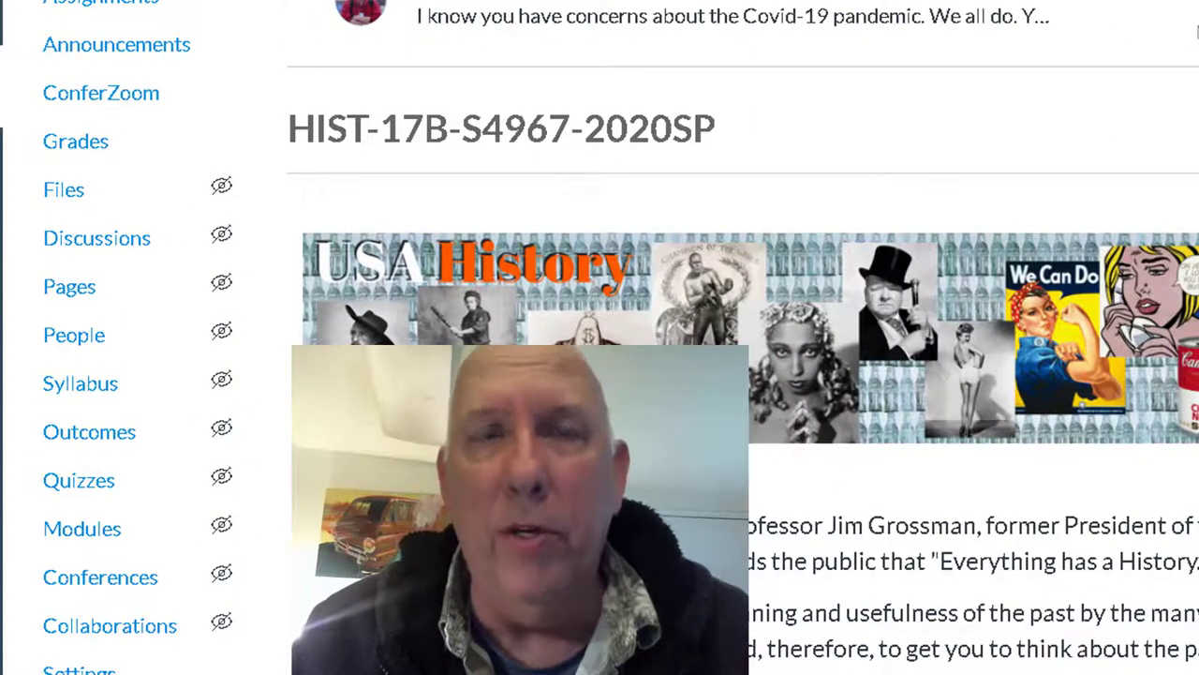
scroll(236, 522, "down", 2)
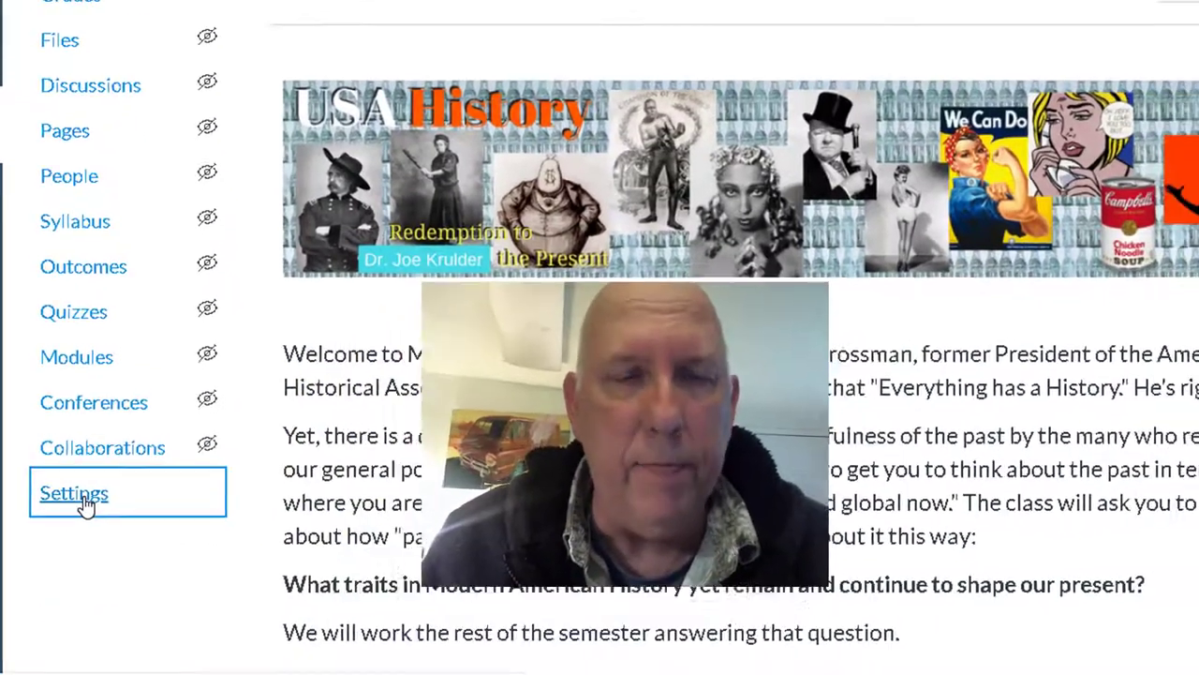
left_click(83, 486)
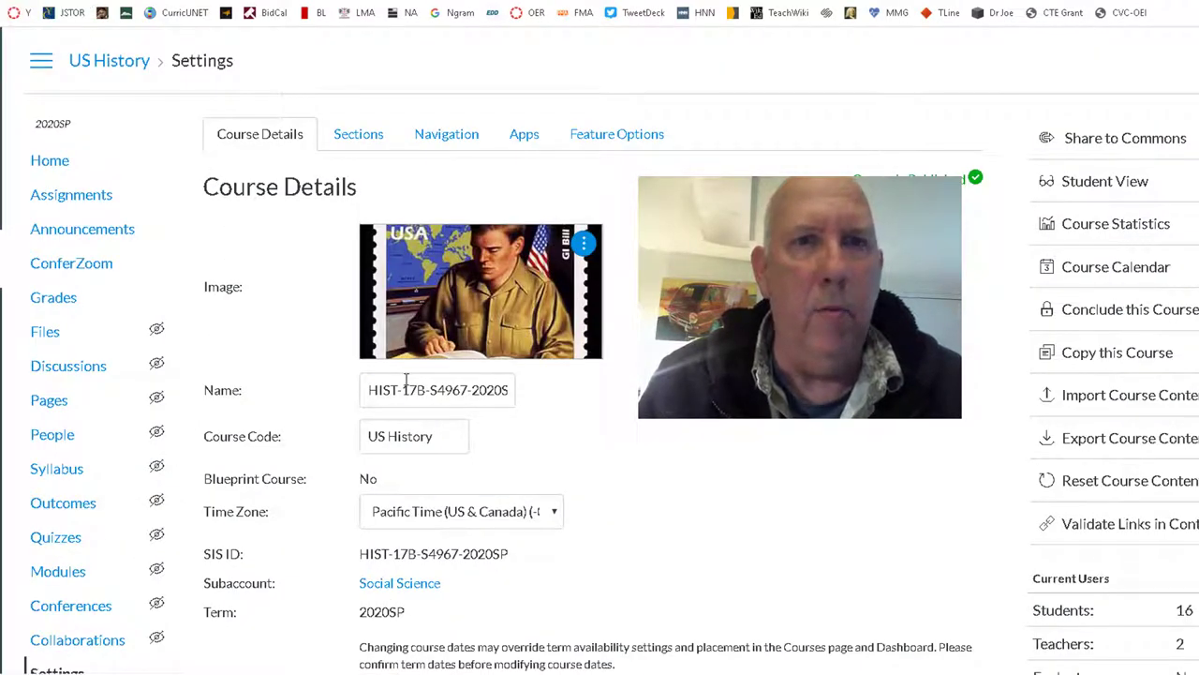
left_click(452, 136)
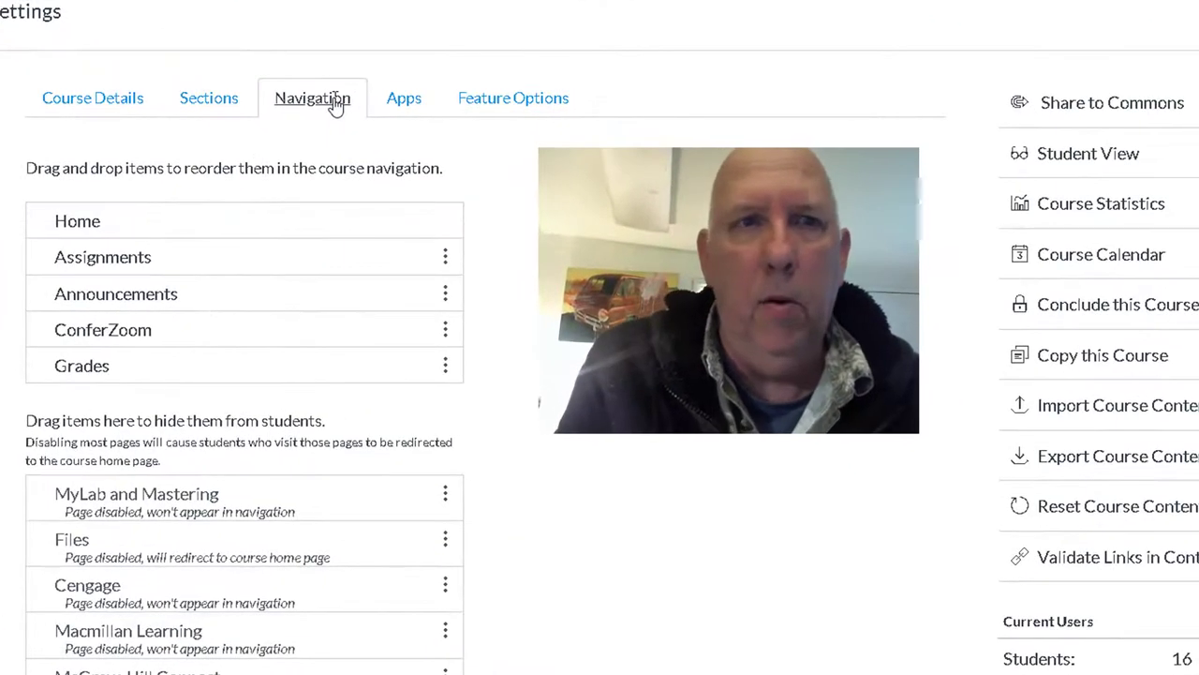
scroll(153, 520, "down", 1)
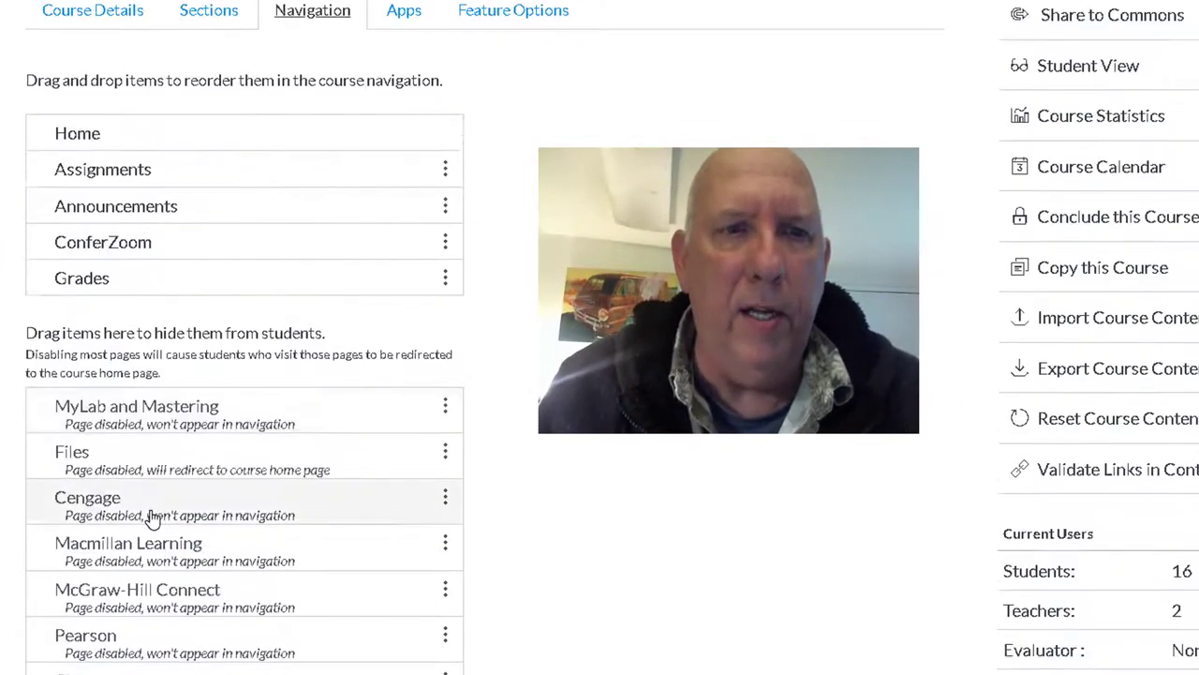
scroll(153, 520, "down", 7)
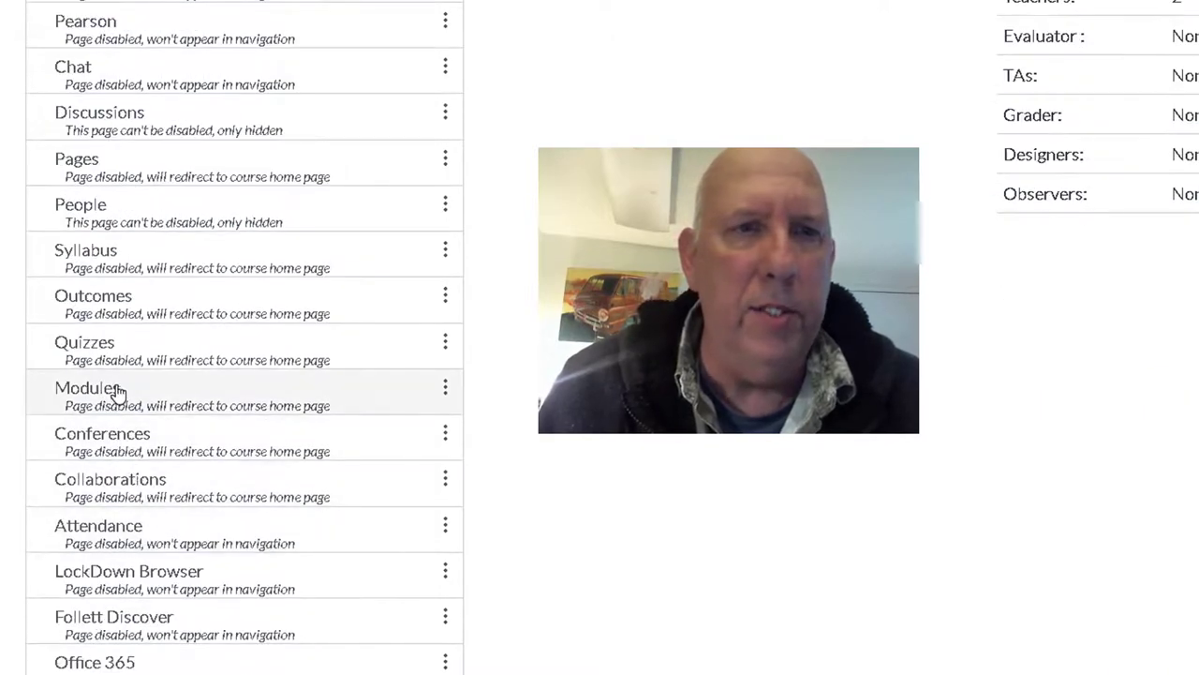
left_click_drag(117, 392, 152, 93)
scroll(164, 147, "up", 5)
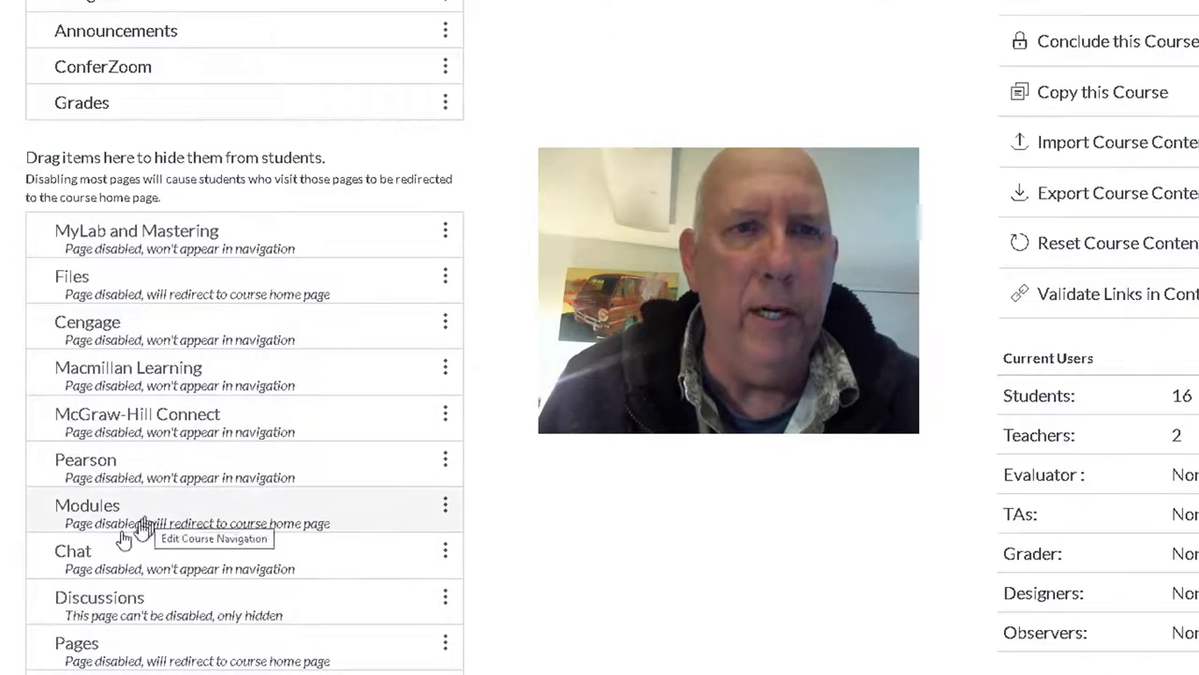
left_click_drag(118, 520, 150, 83)
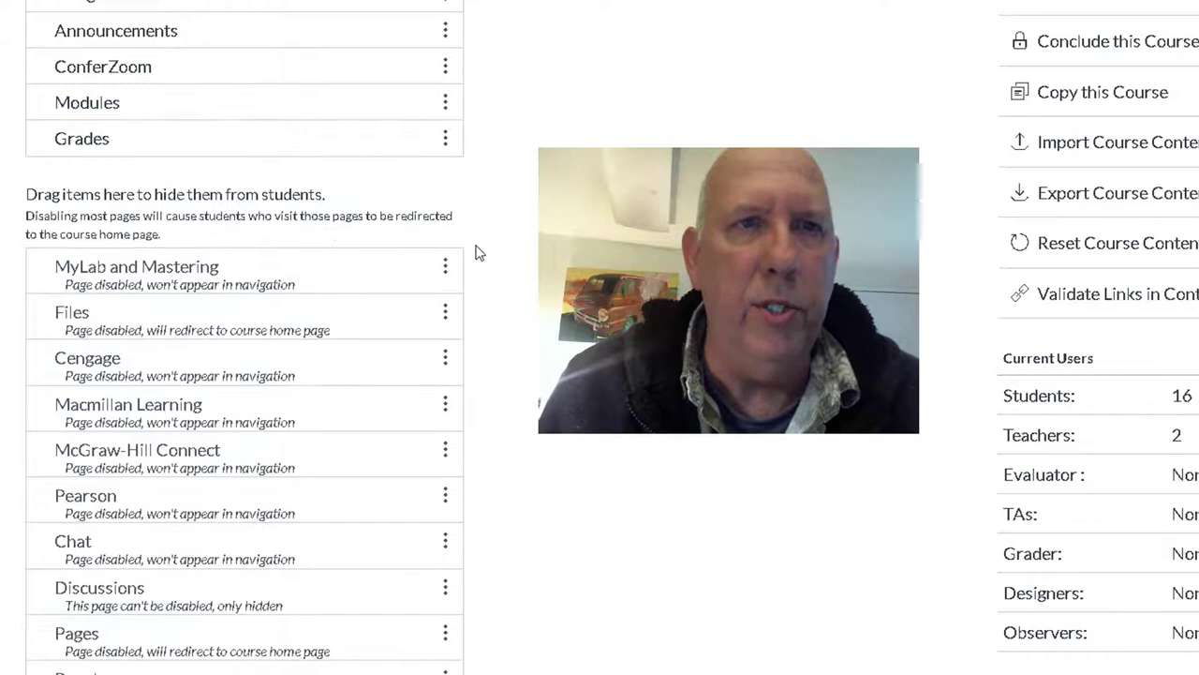
Hide Assignments from students, order the visible navigation as Home, Modules, ConferZoom, Grades, Announcements, and save it.
scroll(475, 253, "up", 3)
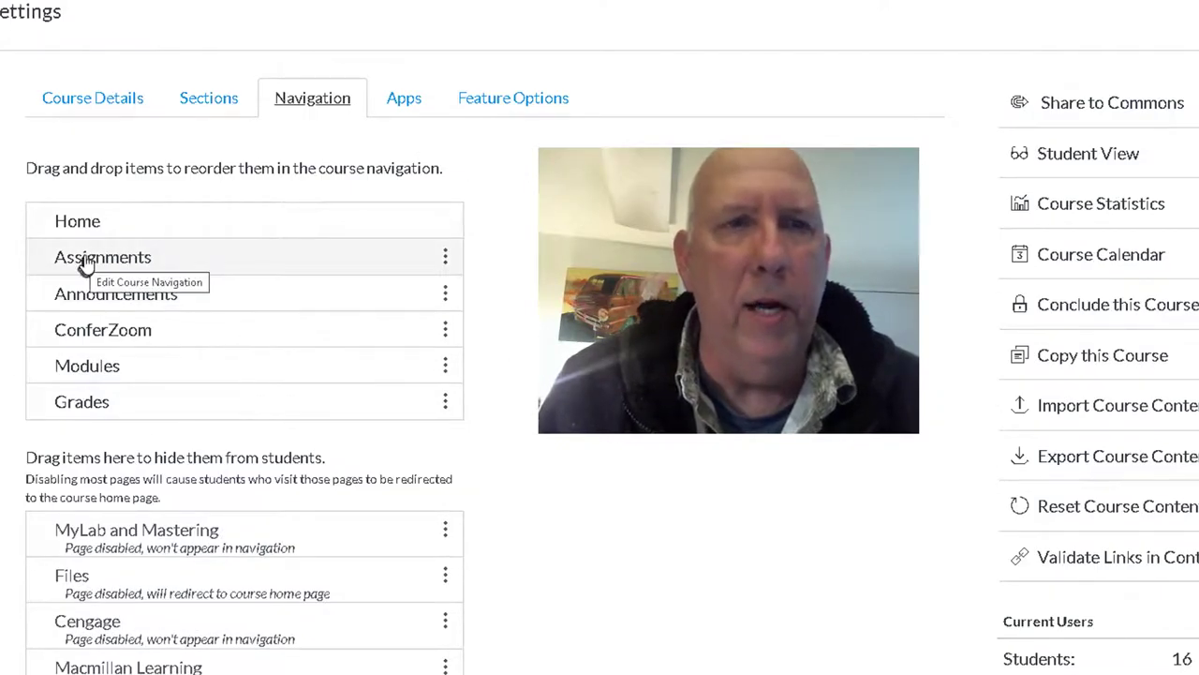
left_click_drag(84, 262, 77, 637)
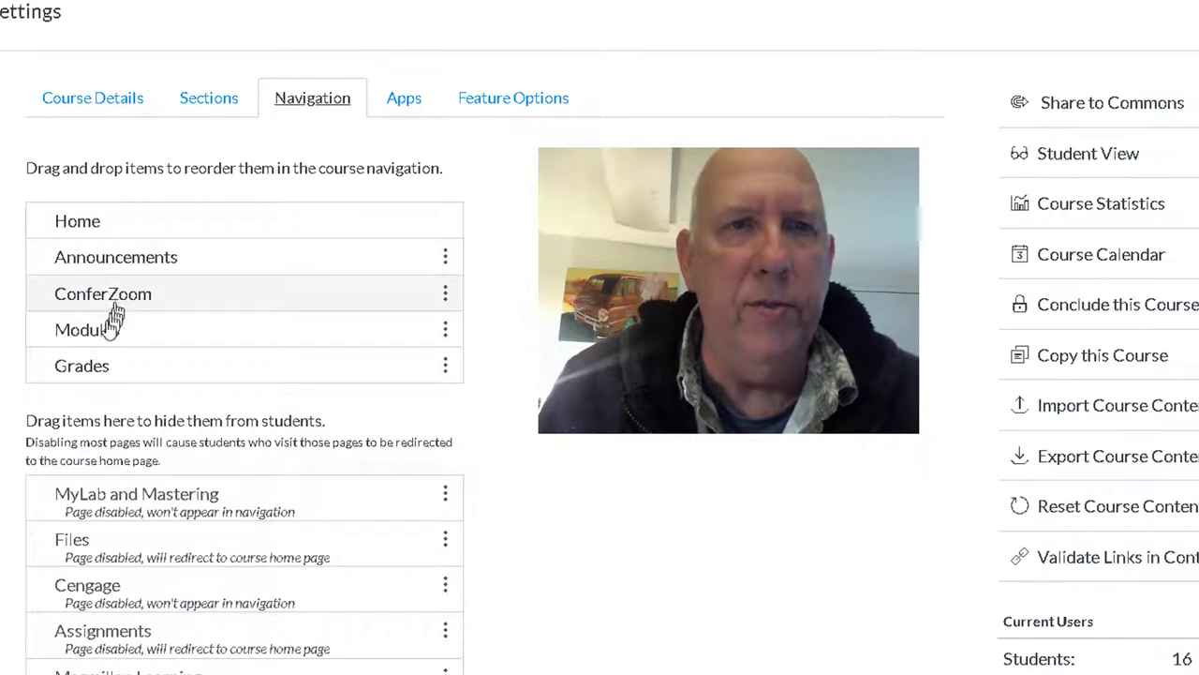
left_click_drag(103, 339, 96, 390)
scroll(530, 426, "down", 7)
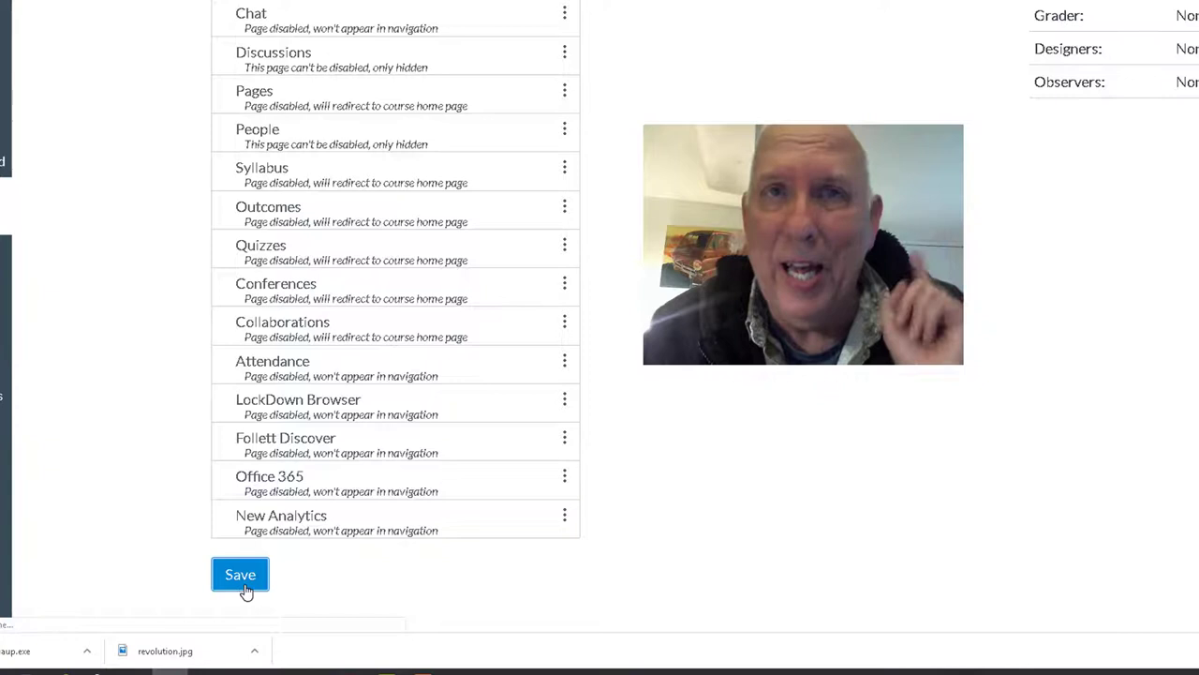
scroll(853, 534, "up", 8)
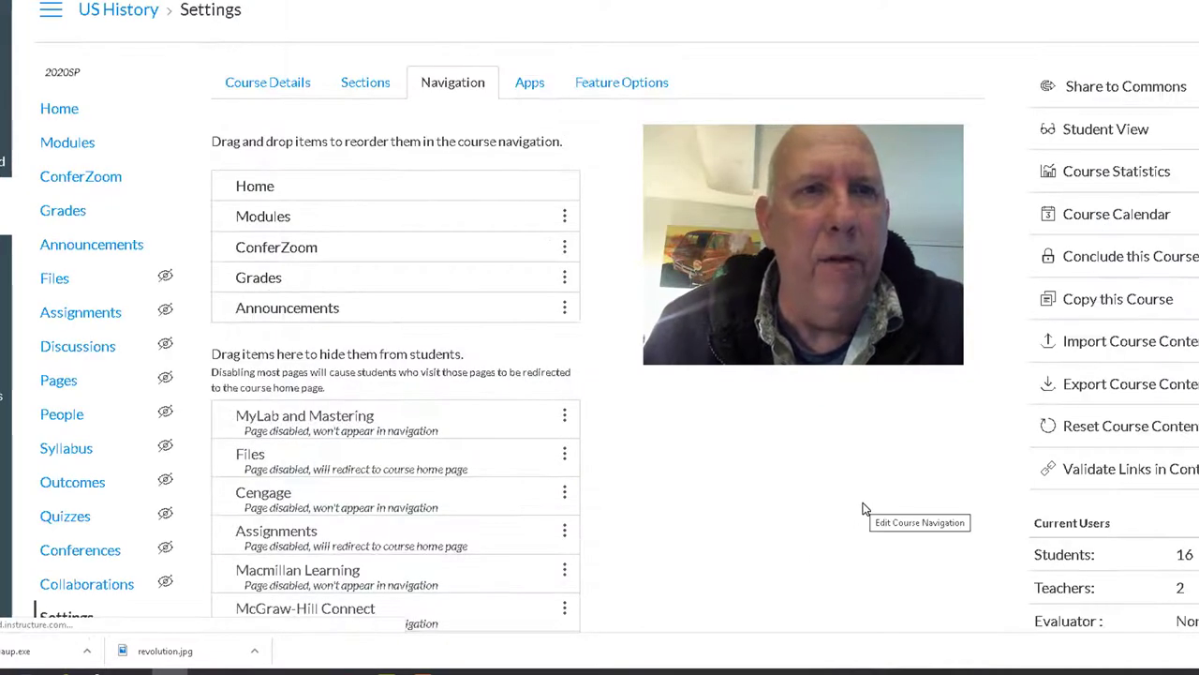
From the course home page, go to the modules and open the "Emergency" Meeting: Switching to Online link to check it.
left_click(60, 110)
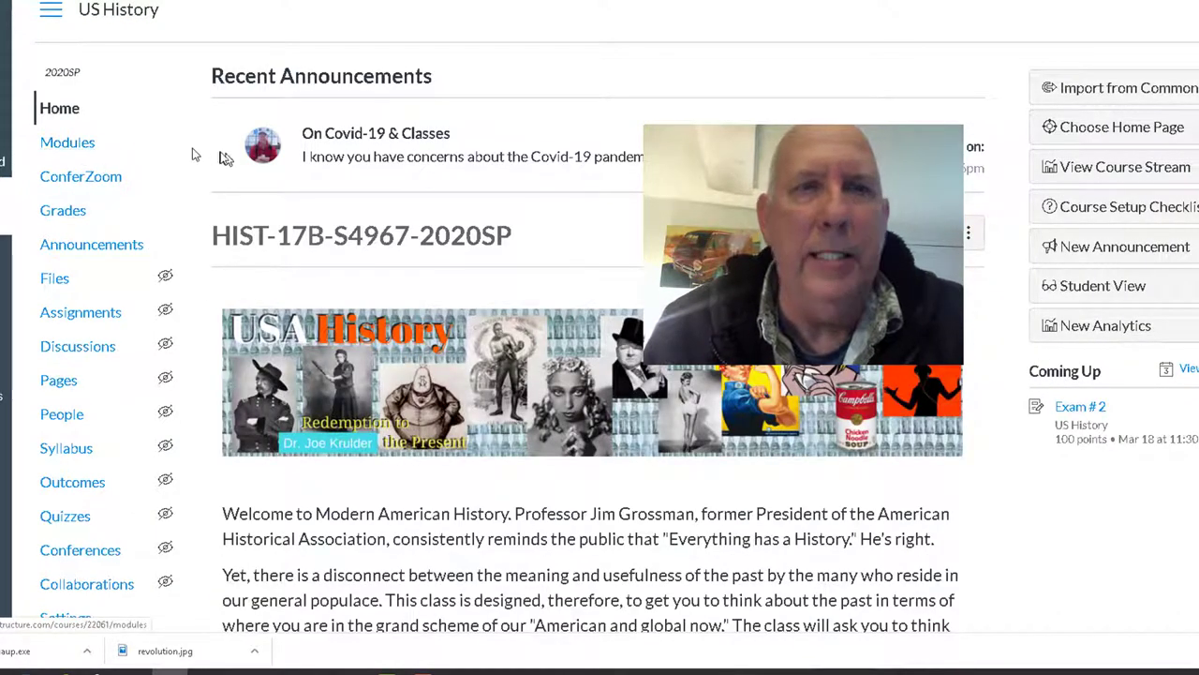
left_click(72, 148)
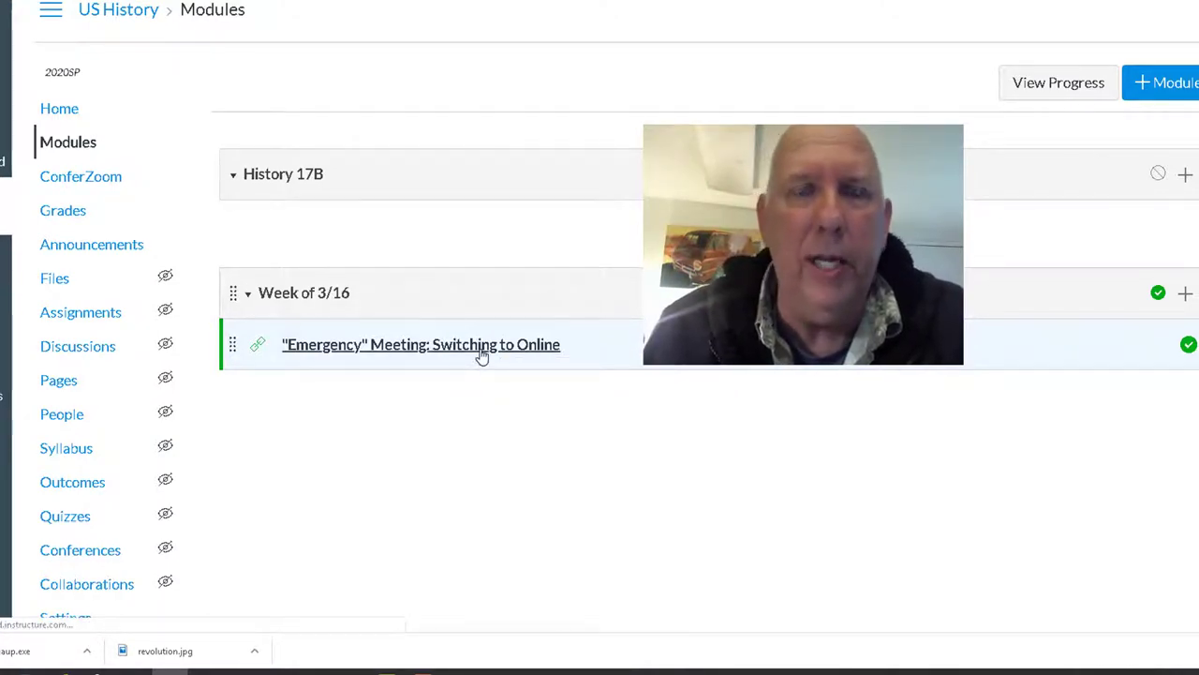
left_click(481, 354)
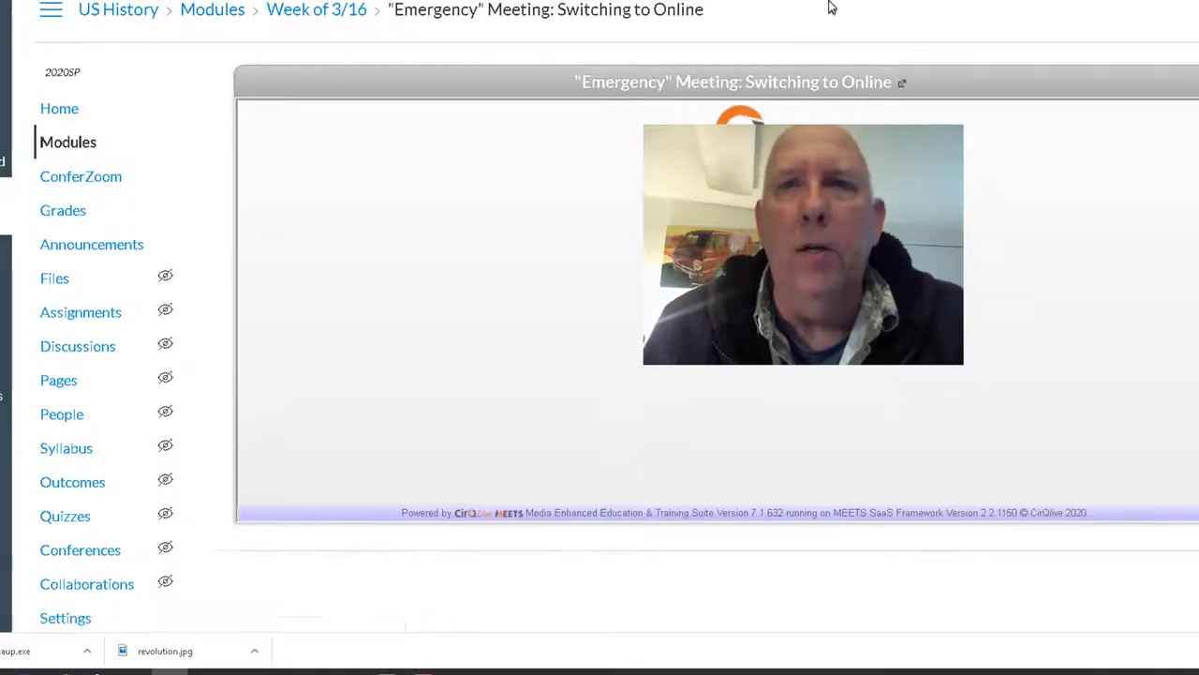